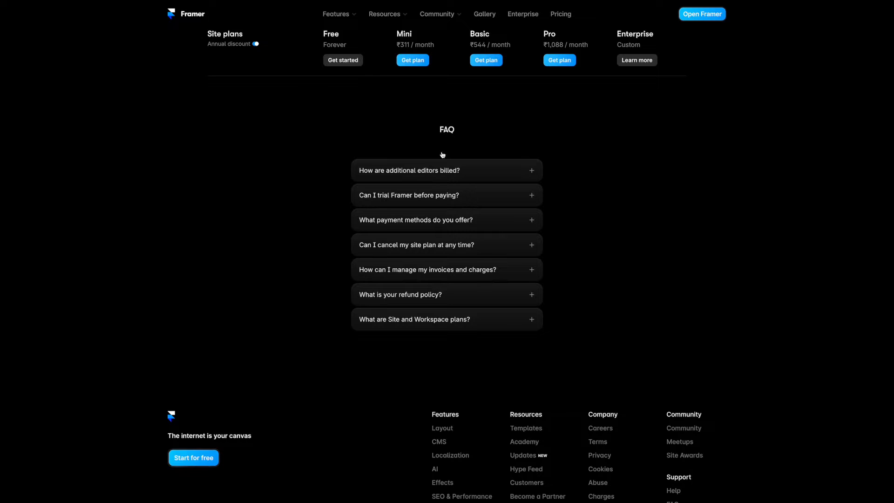
Test how the FAQ questions on the Framer pricing page expand and collapse
click(493, 180)
click(494, 180)
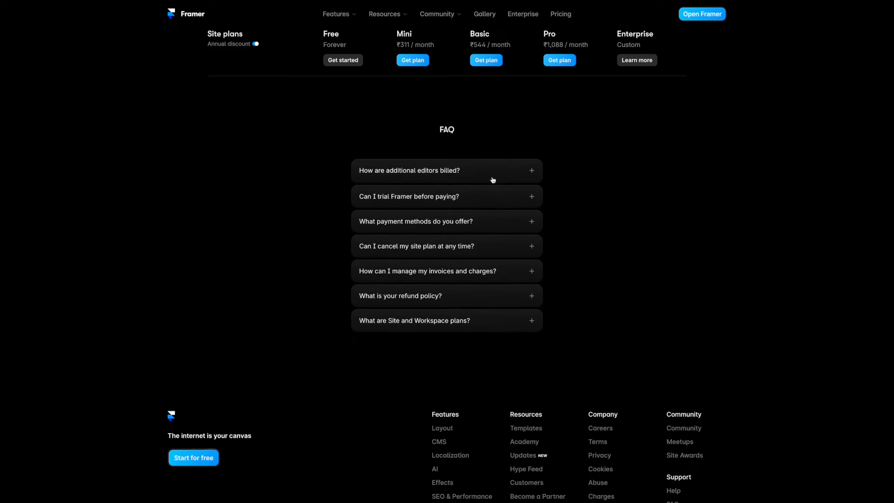
click(493, 180)
click(449, 306)
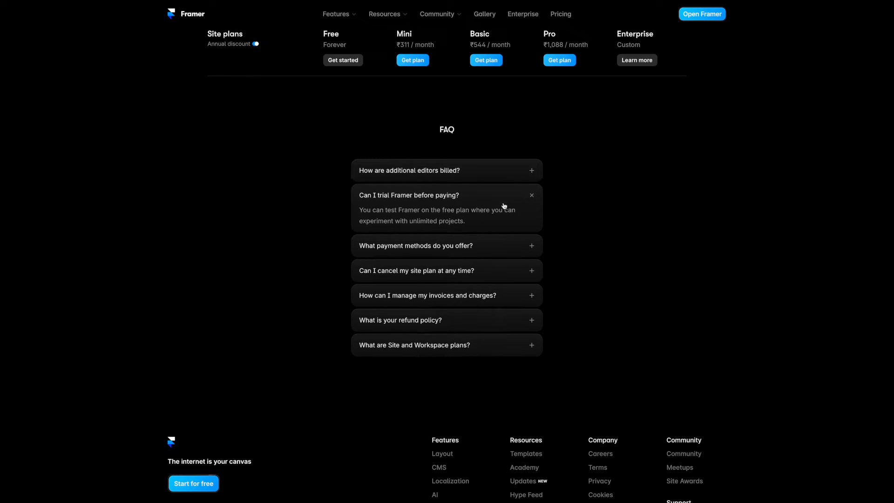
click(505, 206)
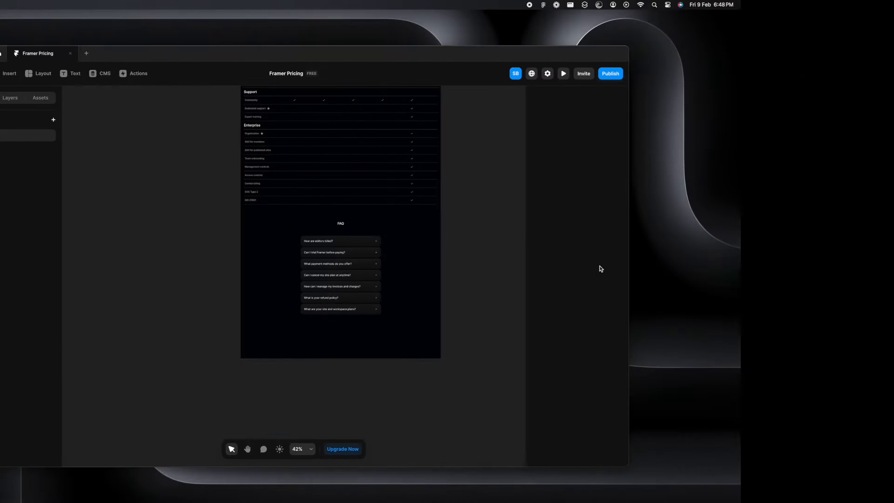
Switch to the Framer Pricing project and review the Home page design down to its FAQ section
scroll(555, 242, up, 15)
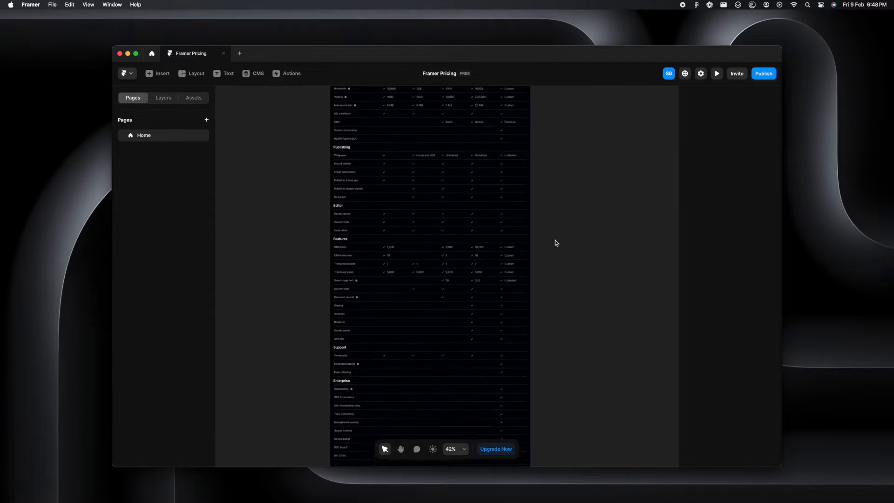
scroll(556, 243, up, 5)
scroll(535, 243, down, 2)
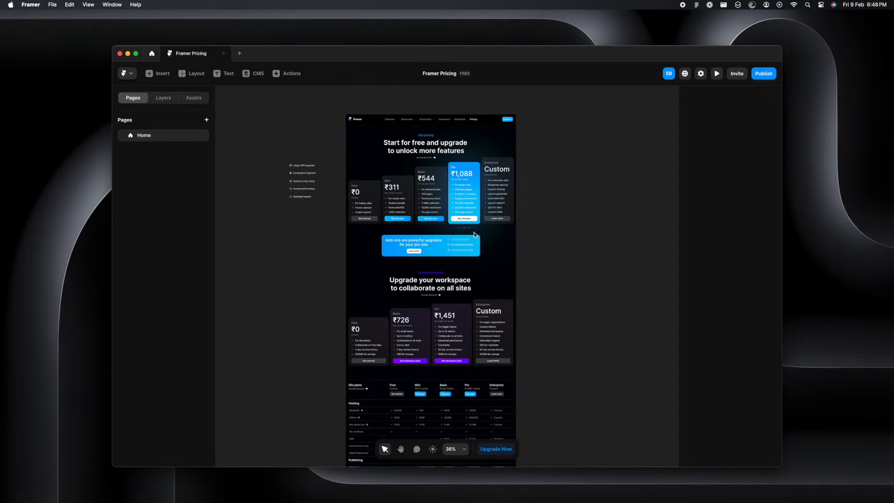
scroll(536, 329, down, 15)
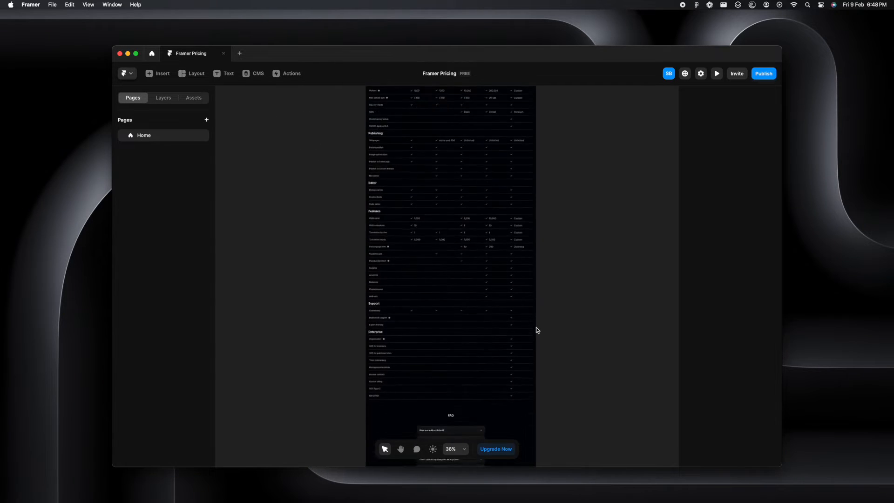
scroll(509, 269, up, 5)
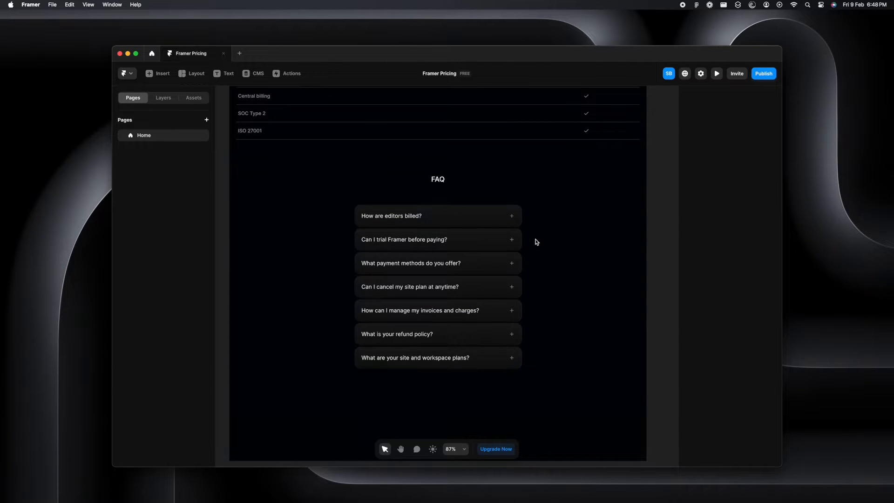
scroll(536, 242, down, 2)
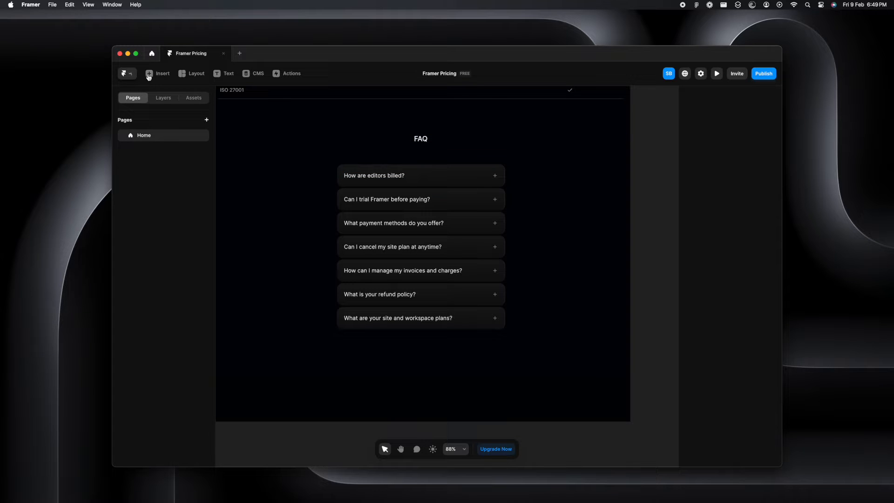
Insert the prebuilt FAQ section and place it on the empty canvas beside the desktop page
click(163, 75)
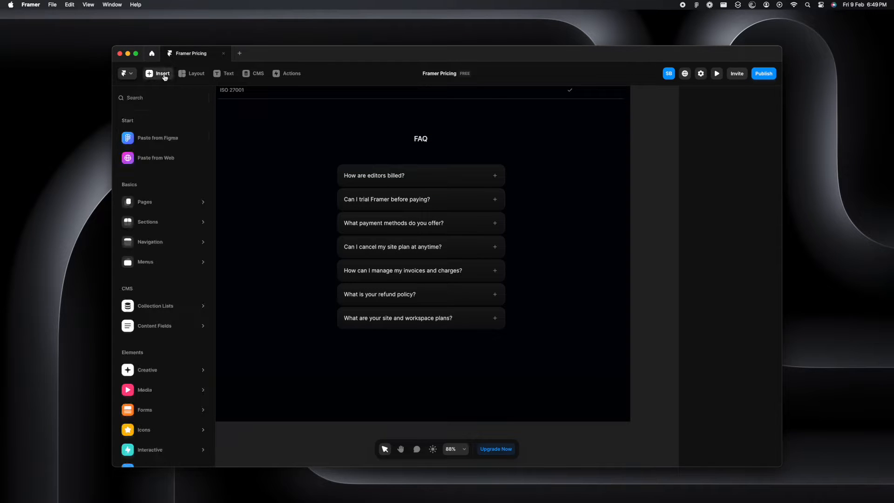
mouse_move(158, 229)
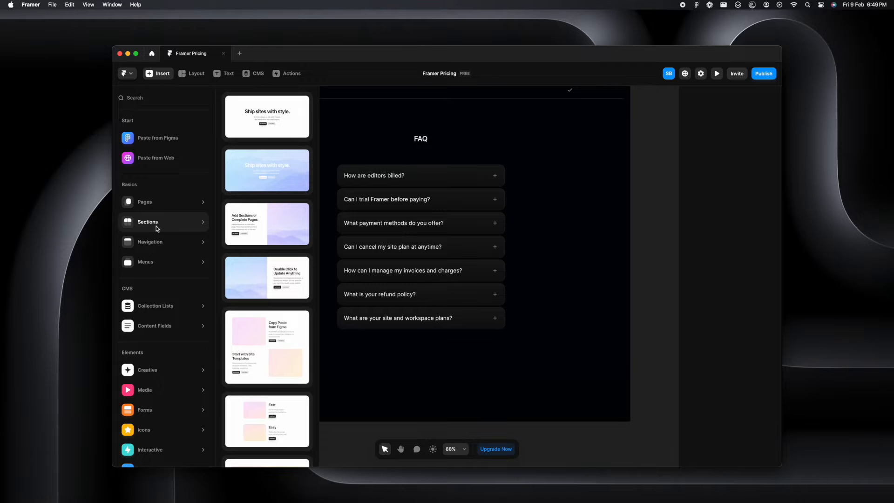
scroll(246, 254, down, 6)
scroll(247, 252, down, 10)
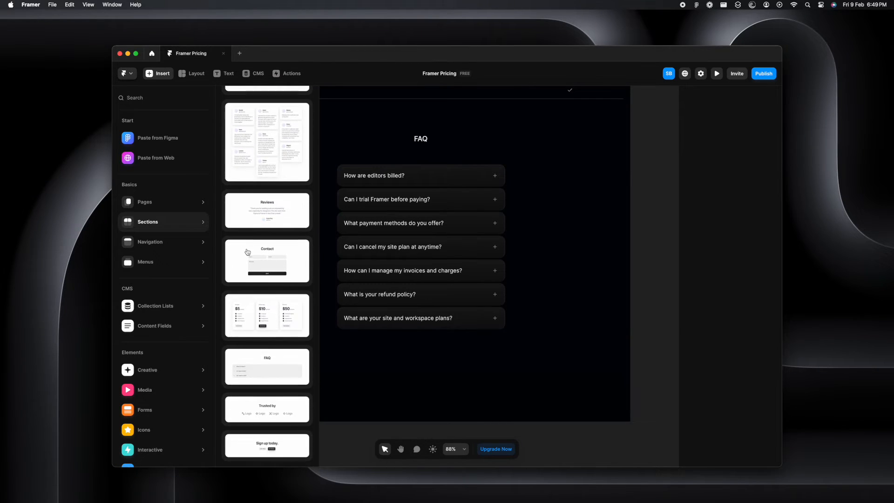
click(267, 368)
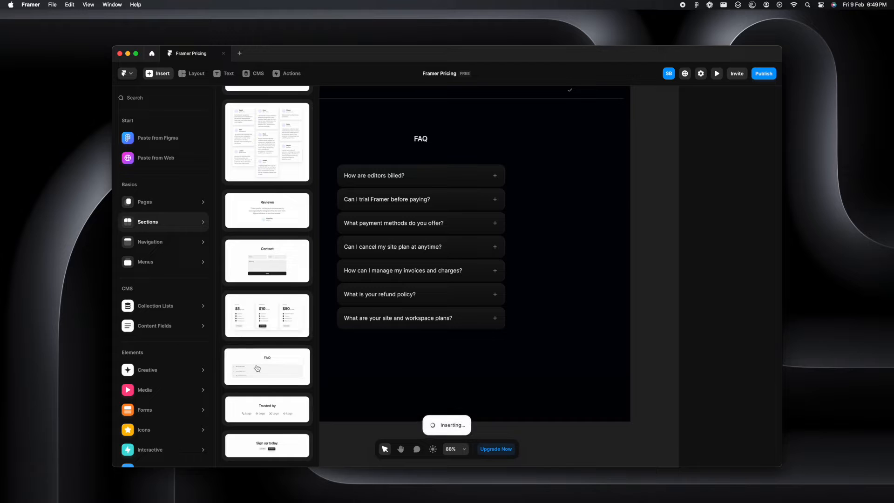
scroll(466, 315, down, 5)
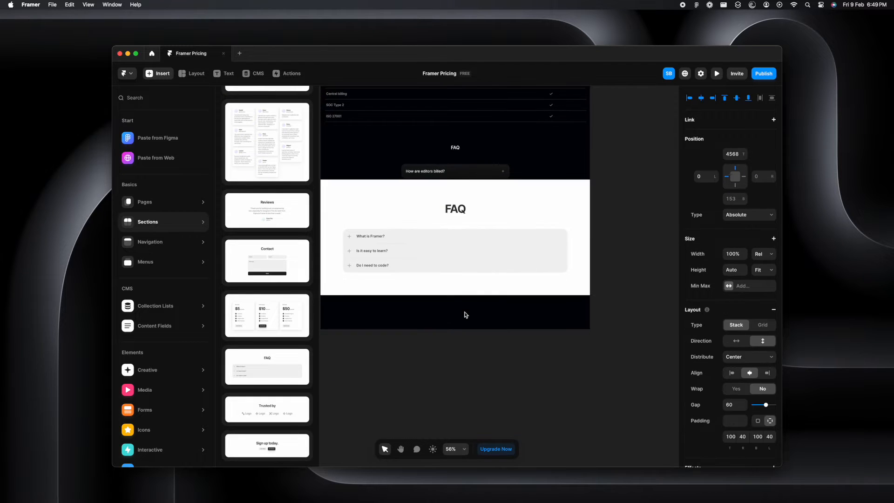
drag(498, 218, 690, 228)
Open the inserted section's accordion component and preview how its three questions expand and collapse
double_click(555, 254)
click(271, 182)
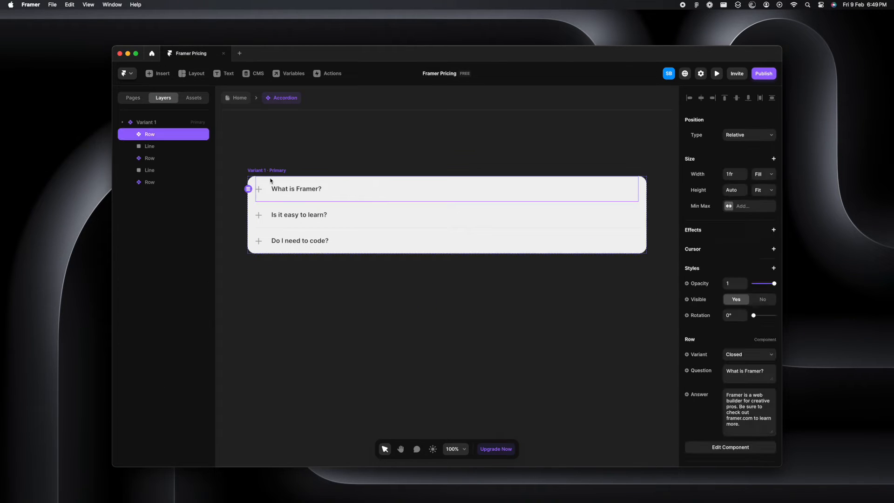
key(super+p)
click(311, 257)
click(313, 286)
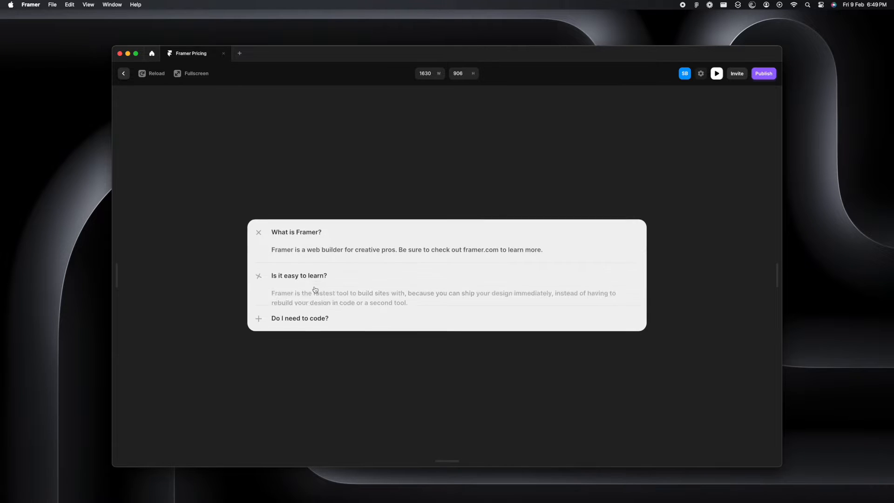
click(316, 323)
click(325, 316)
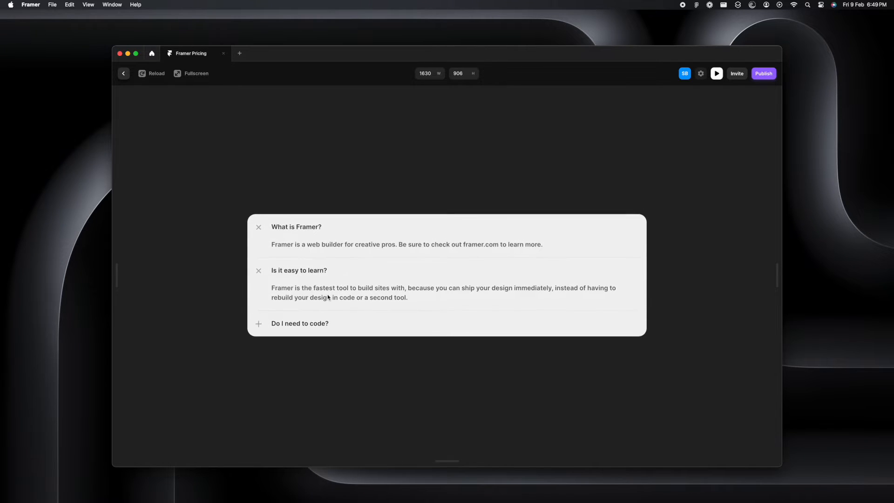
click(321, 271)
click(330, 241)
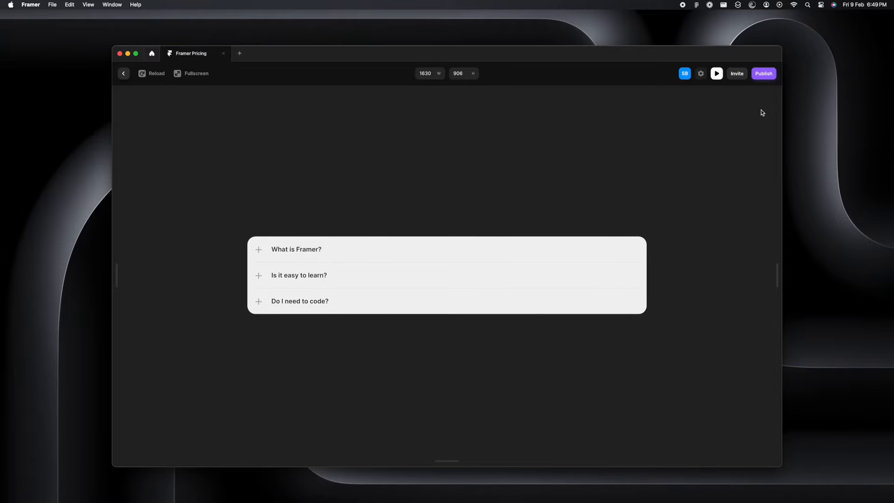
click(721, 77)
click(516, 152)
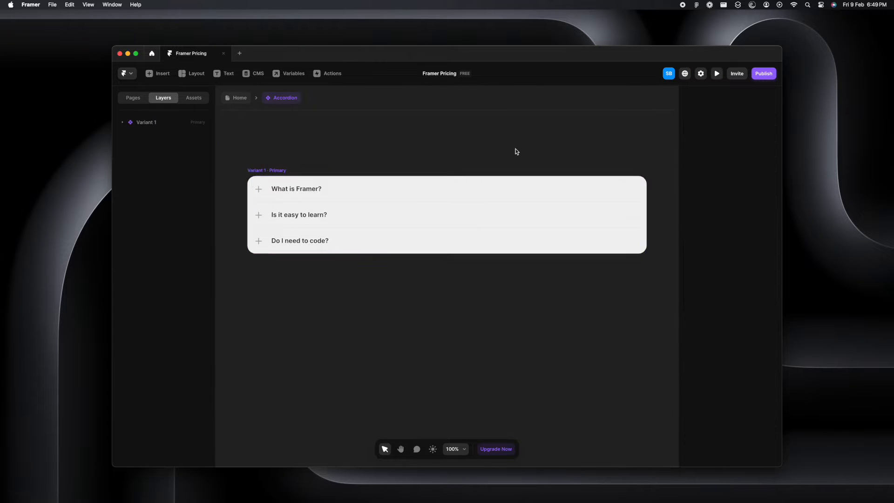
Return to the Home page and delete the inserted prebuilt FAQ section
scroll(516, 152, down, 5)
click(240, 97)
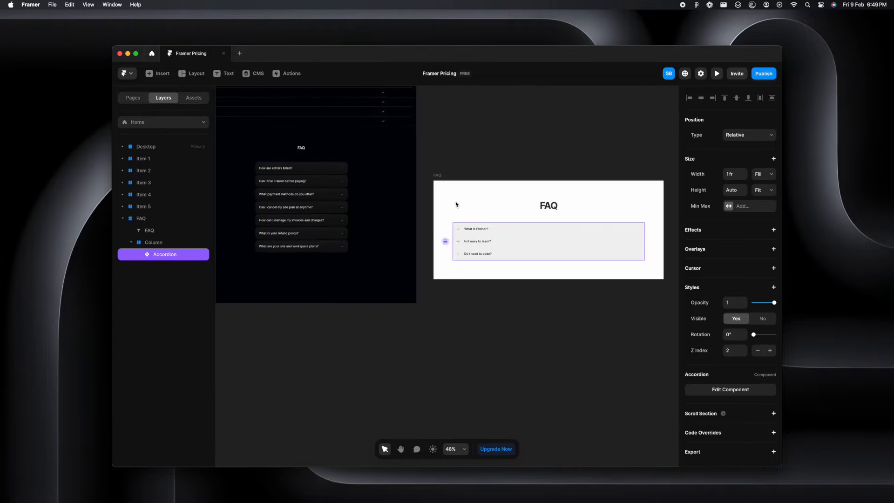
click(437, 176)
key(Delete)
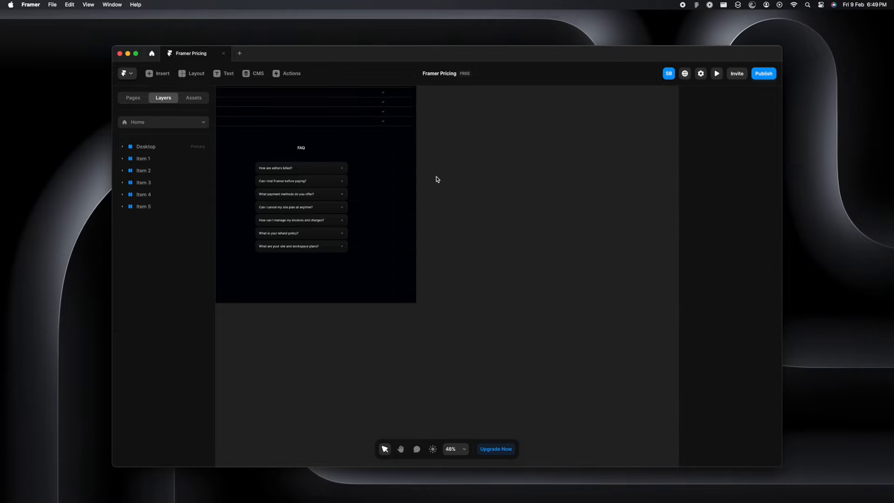
Rename the stack holding the "How are editors billed?" text as Title
scroll(436, 178, left, 5)
scroll(437, 177, up, 2)
scroll(423, 236, up, 5)
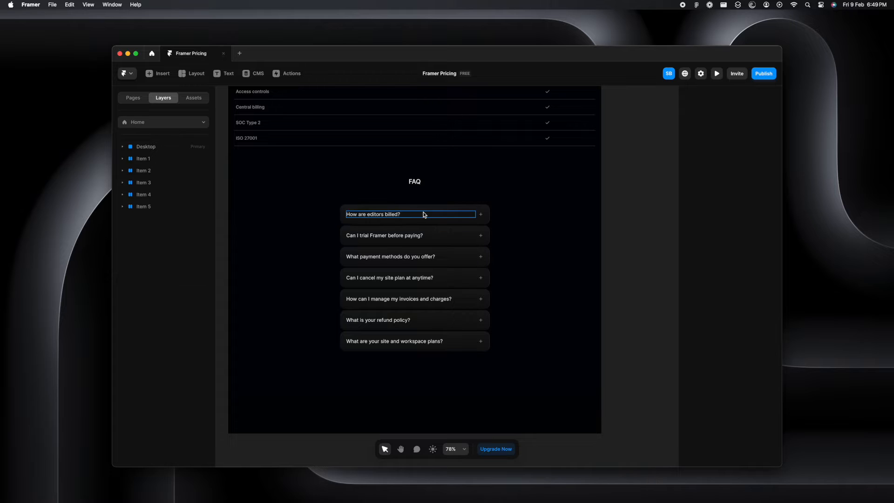
scroll(481, 212, up, 3)
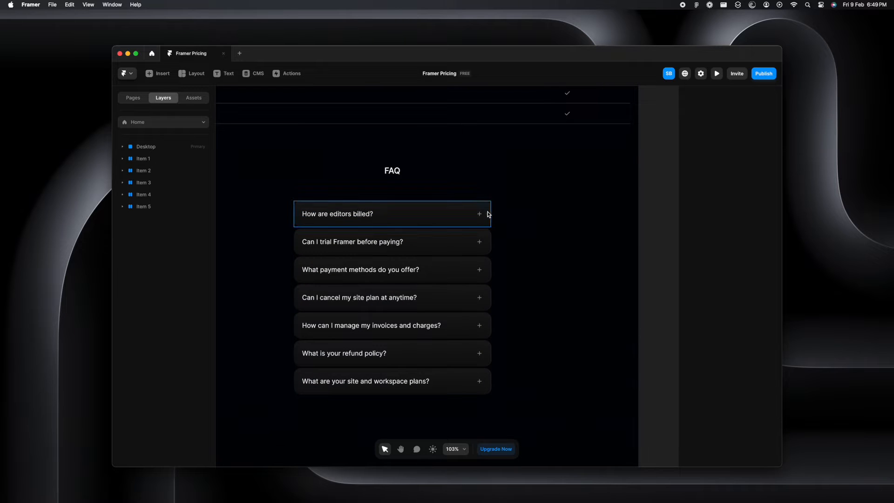
click(490, 206)
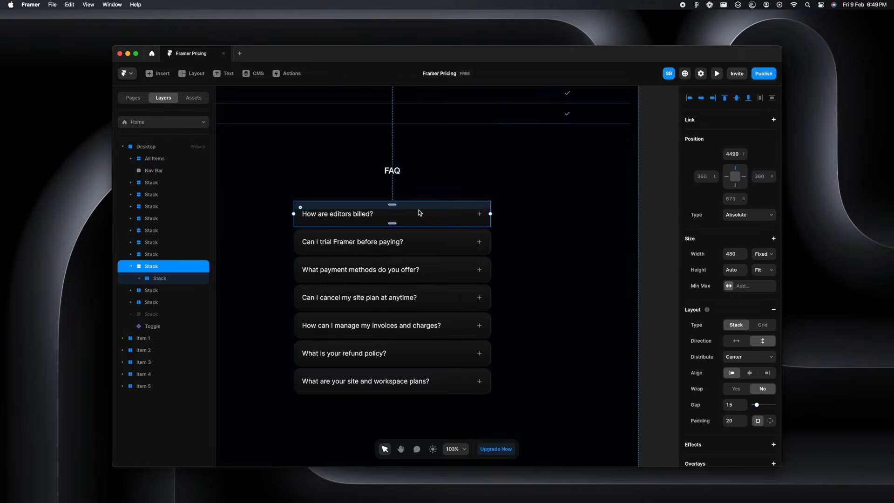
click(316, 216)
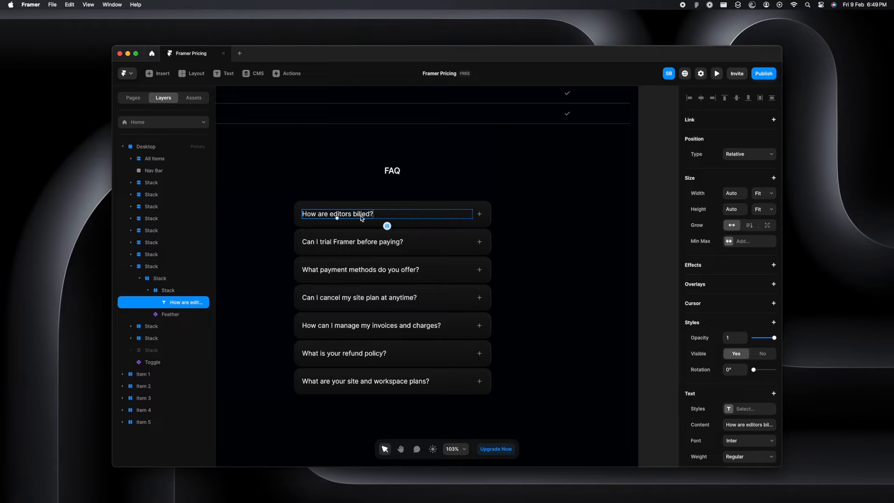
click(170, 291)
double_click(170, 291)
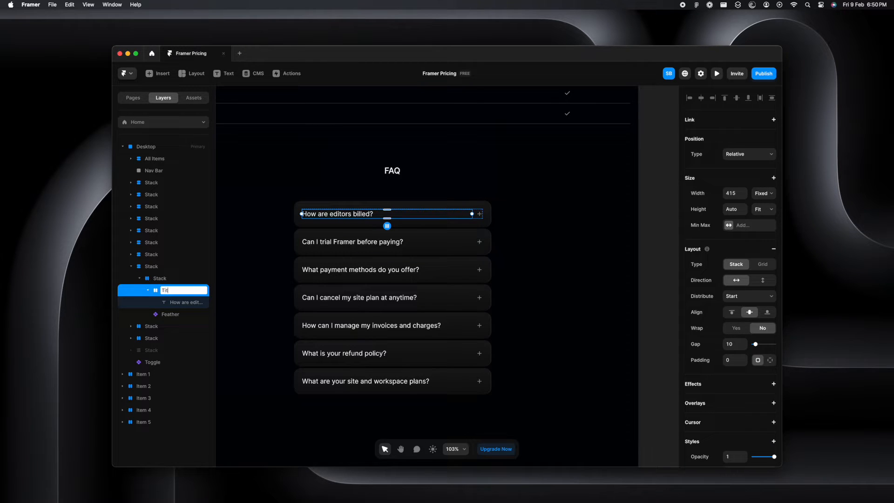
text(Title)
click(281, 303)
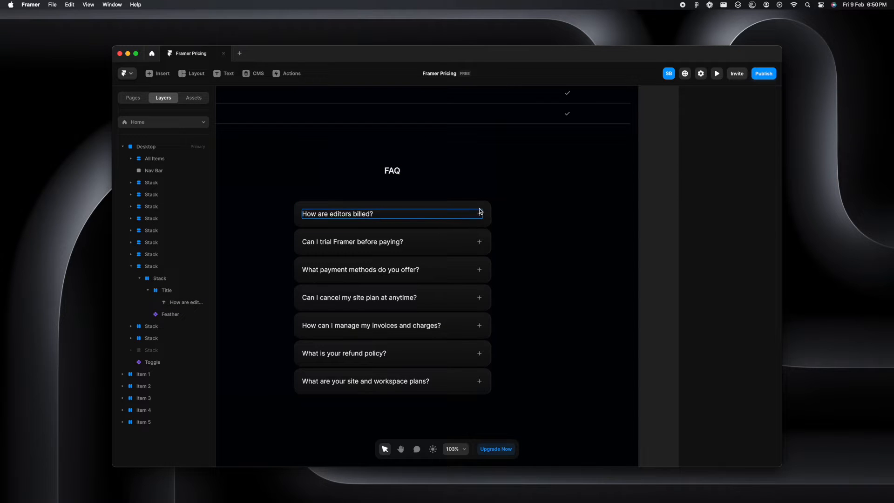
Rename the outer stack of the "How are editors billed?" item as Accordian
click(464, 210)
double_click(150, 266)
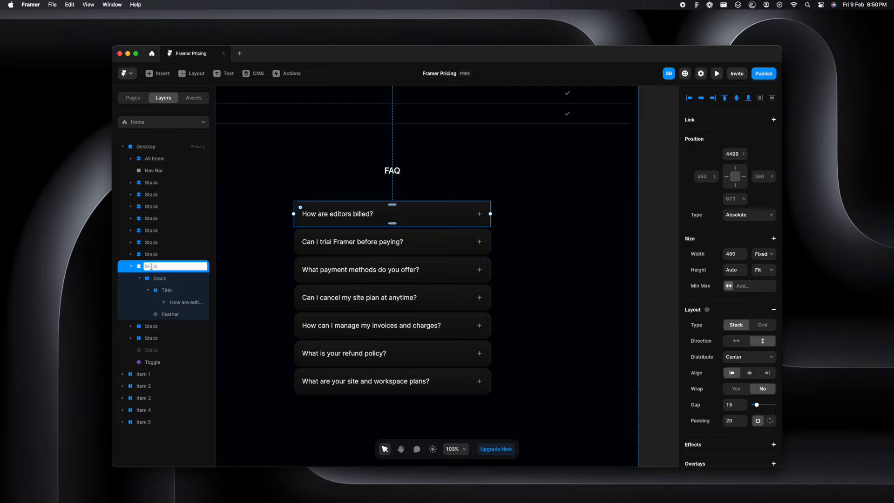
text(Accordian)
click(234, 280)
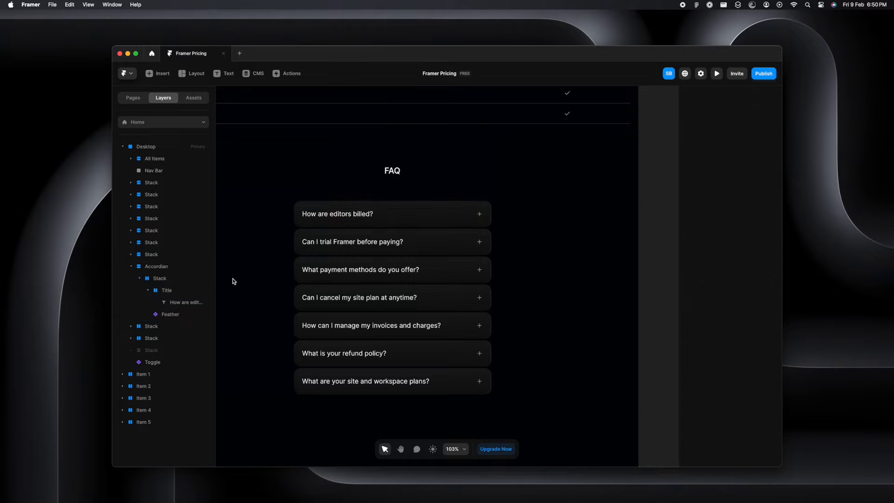
Rename the stack directly inside Accordian, which groups the title and plus icon, as "Title with icon"
click(172, 279)
click(140, 279)
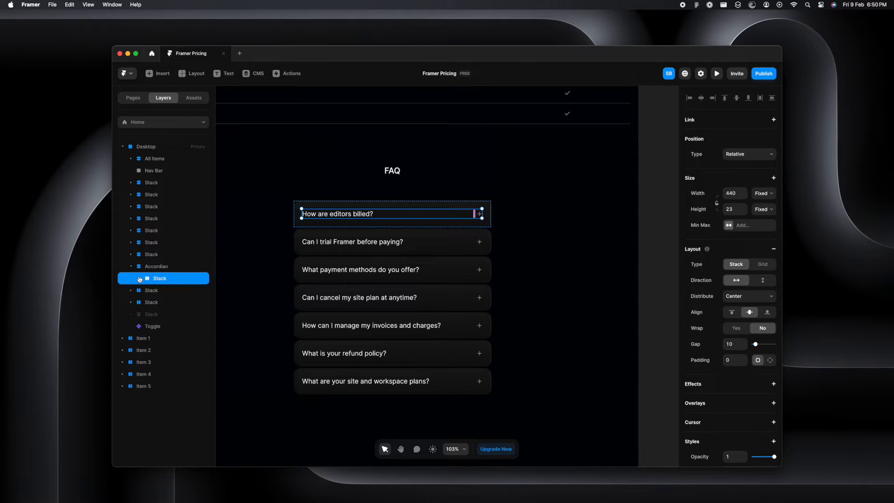
double_click(160, 279)
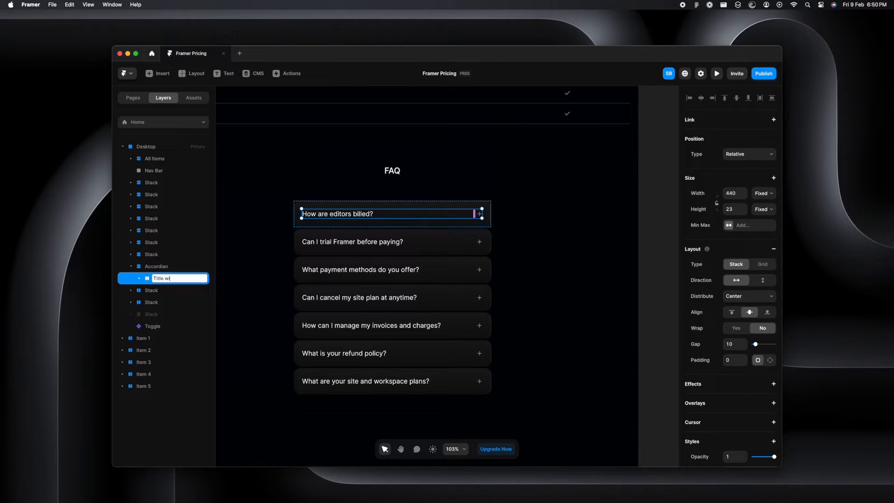
text(n)
click(248, 289)
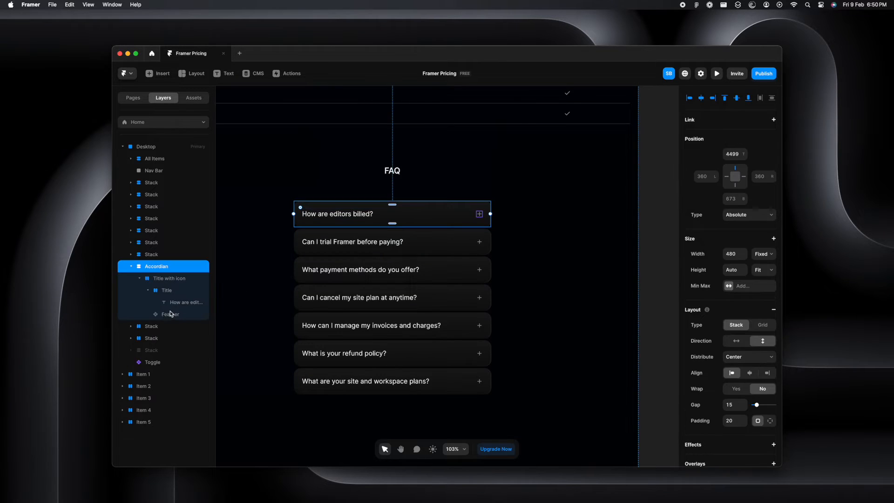
Create a component named Accordian from the Accordian stack
click(132, 326)
right_click(157, 268)
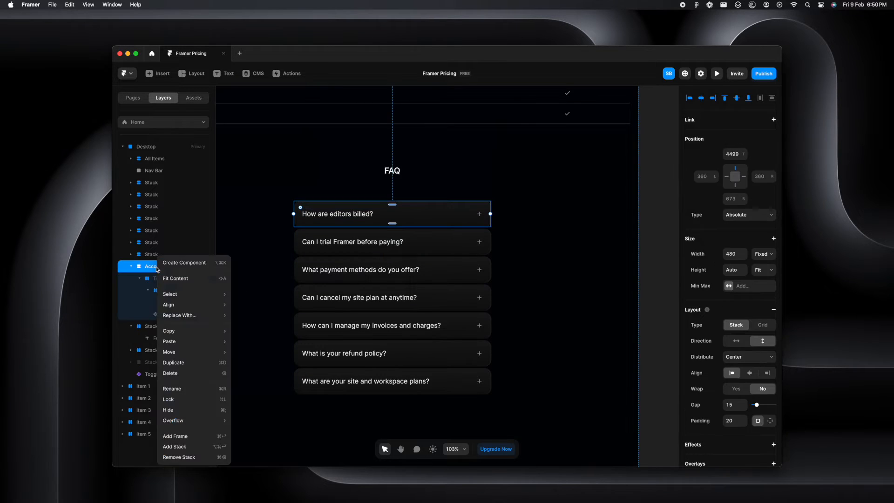
click(163, 266)
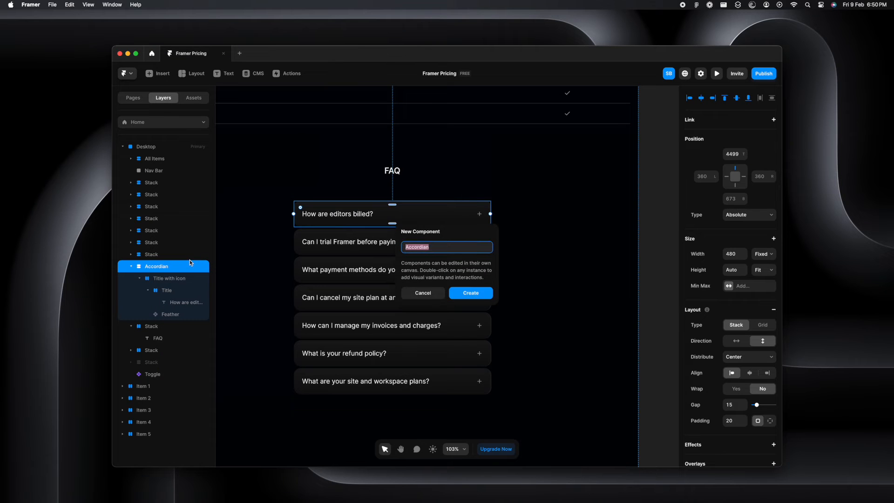
click(476, 293)
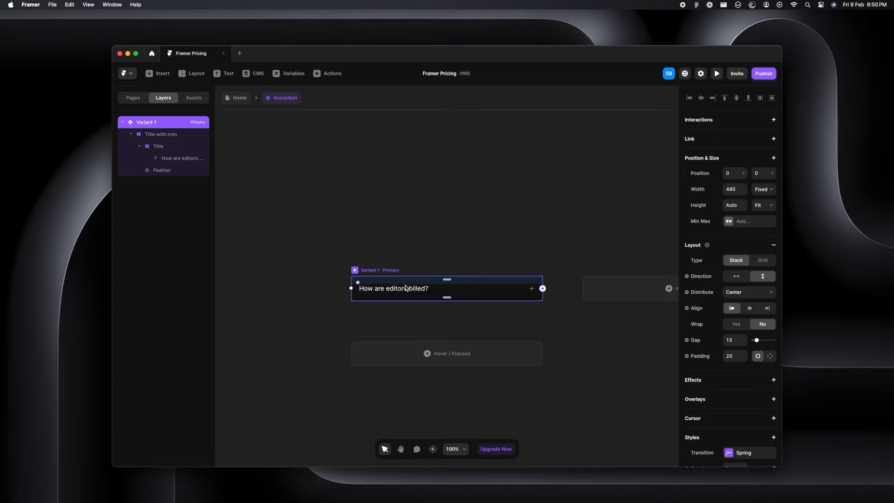
scroll(406, 302, right, 2)
scroll(405, 302, down, 1)
scroll(406, 301, down, 2)
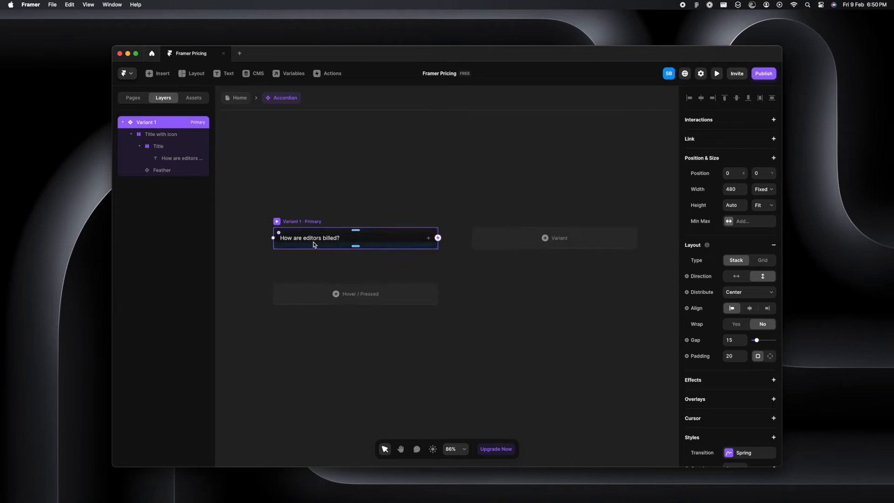
Add a second variant to the Accordian component, naming the primary variant Open and the new one Closed
click(549, 244)
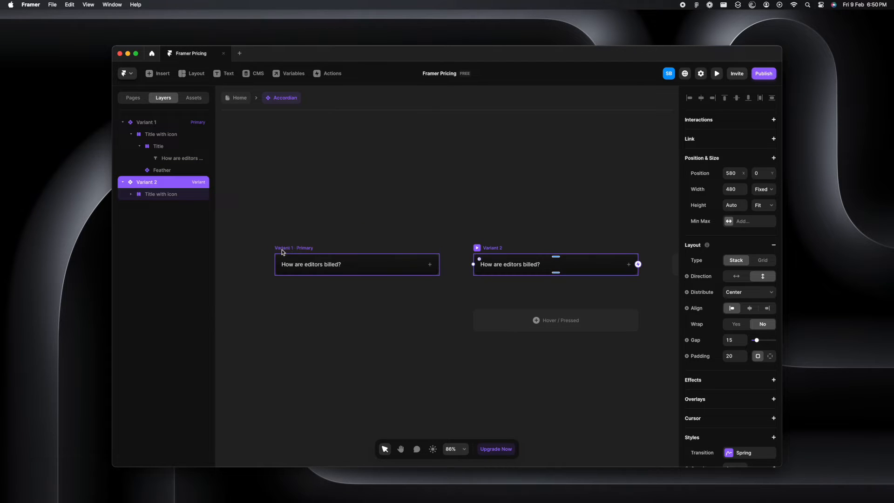
click(284, 251)
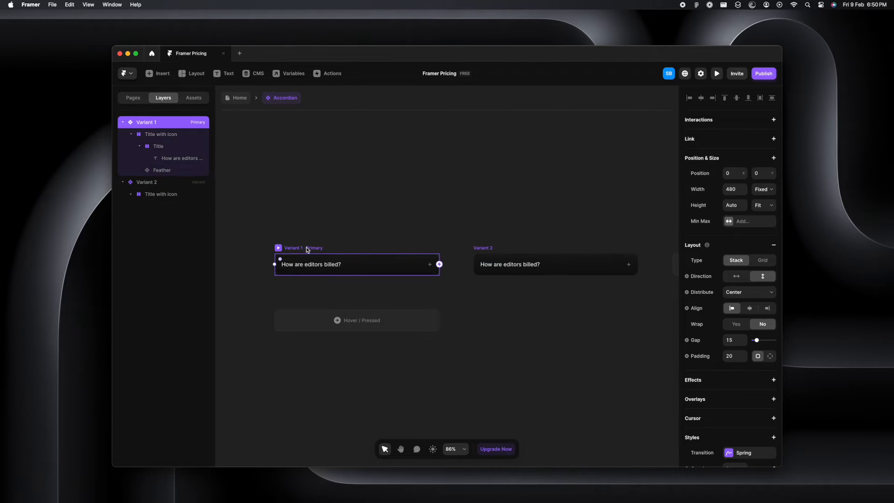
double_click(145, 122)
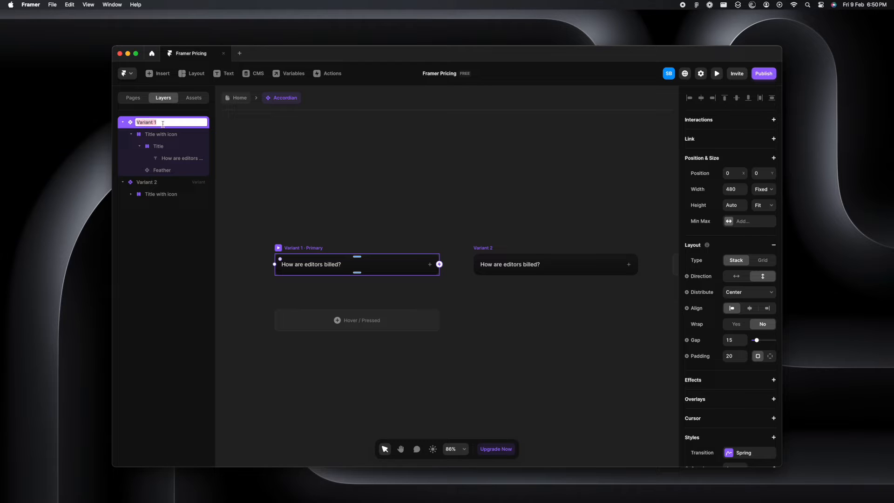
text(Open)
key(Return)
double_click(154, 182)
text(C)
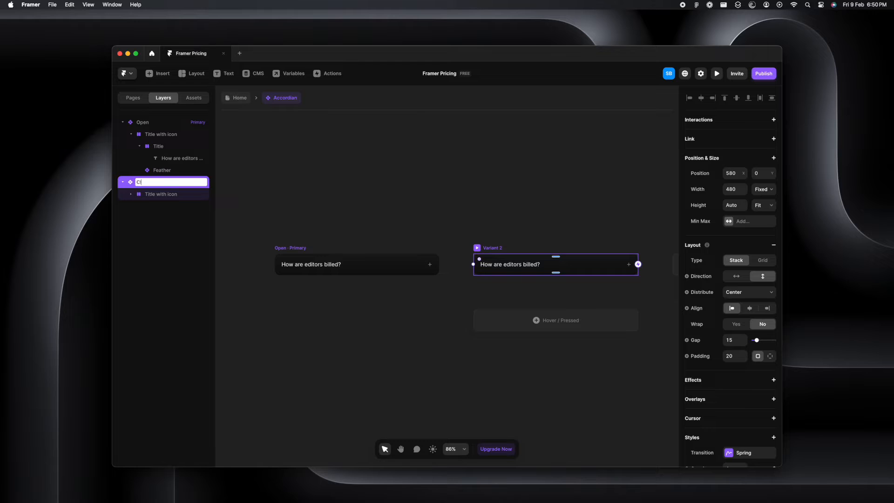
click(282, 215)
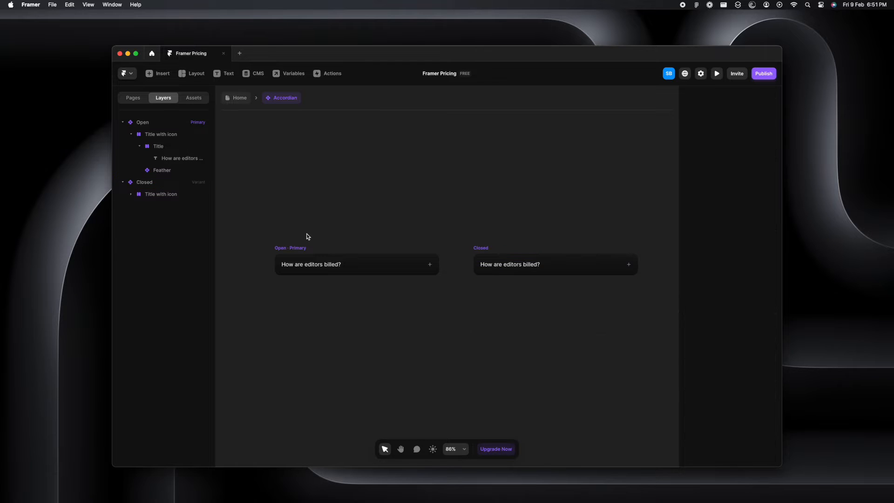
Add a text layer reading "dvcds" below the question title in the Open variant
click(301, 248)
key(t)
click(378, 298)
text(dvcds)
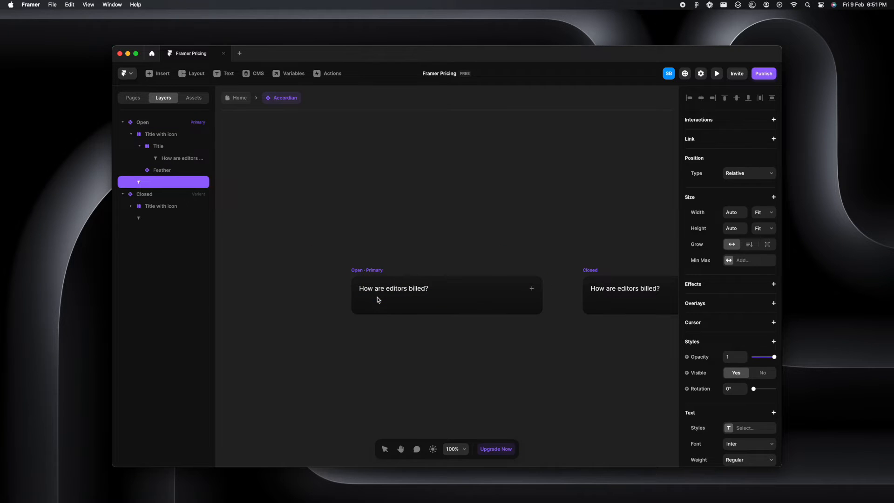
Set the "dvcds" text's color to #CCCCCC and its line height to 1.7 em
double_click(370, 303)
scroll(738, 439, down, 2)
scroll(738, 439, down, 4)
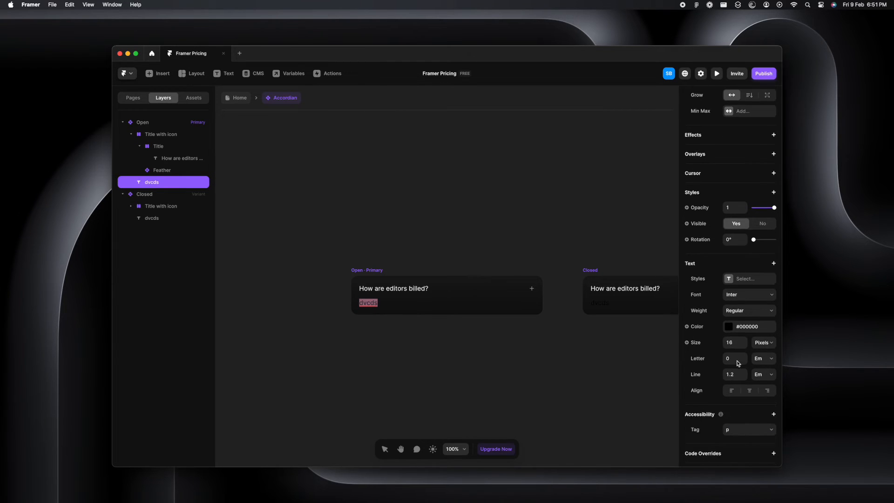
click(730, 327)
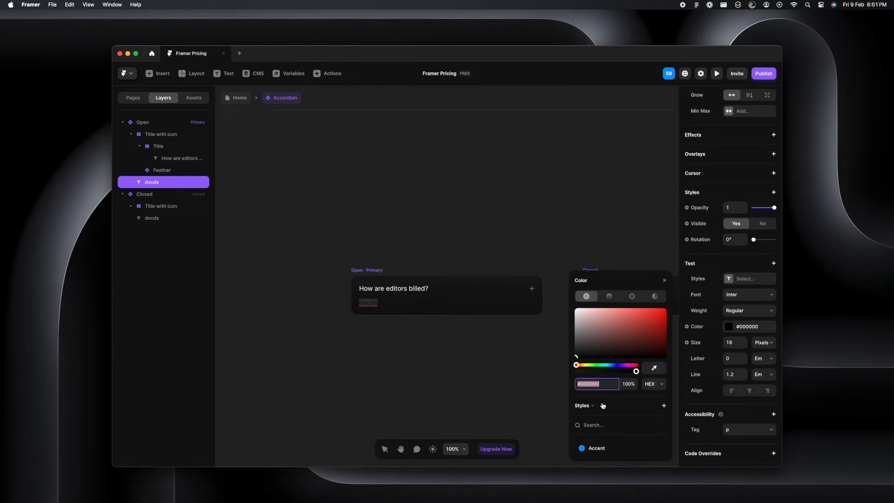
text(#CCCCCC)
click(734, 375)
text(1.7)
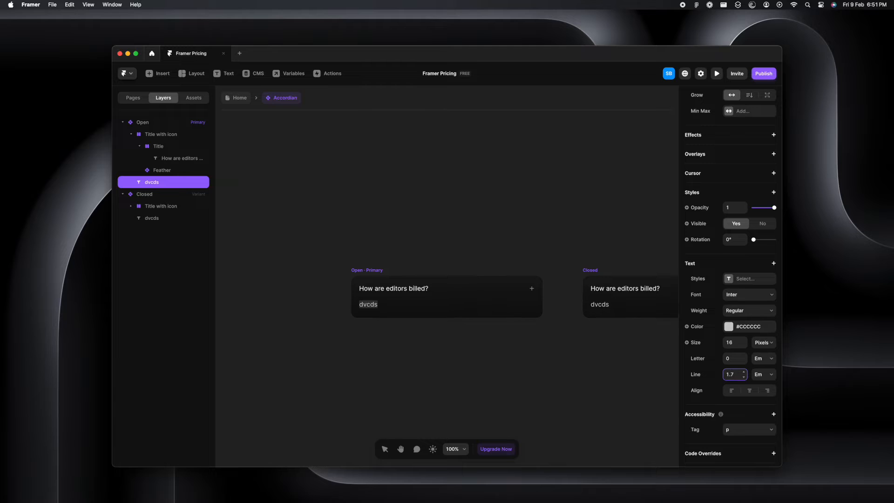
Replace the "dvcds" text with the copied answer beginning "Additional editors are billed on a team level"
double_click(372, 311)
key(cmd+v)
key(Escape)
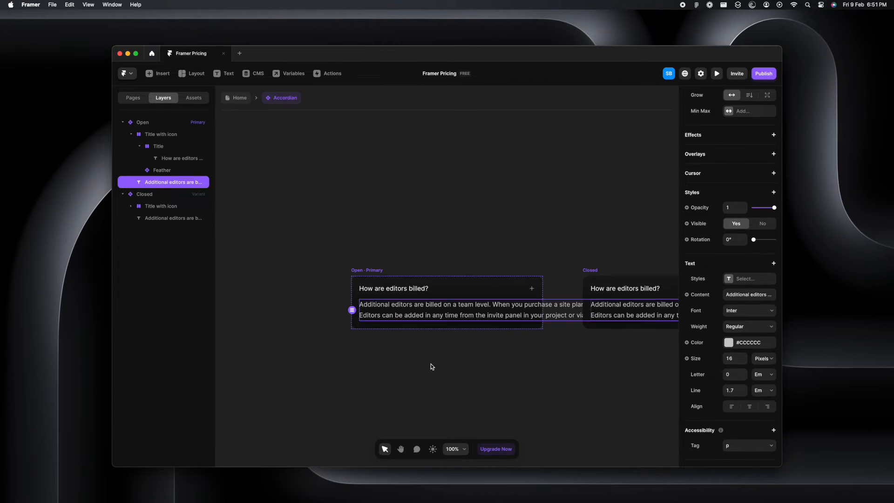
Set the answer text's width to Fill so it wraps inside the Open variant
scroll(437, 369, down, 5)
scroll(714, 219, up, 3)
scroll(714, 219, up, 3)
click(766, 214)
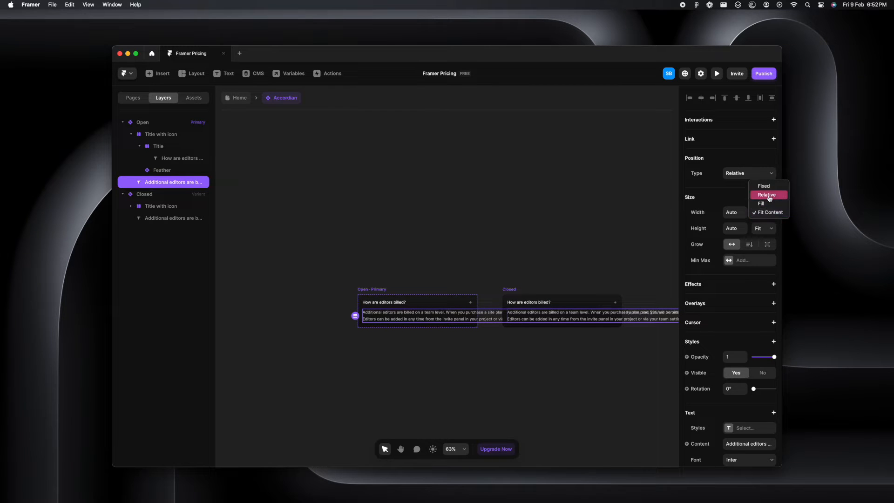
click(767, 207)
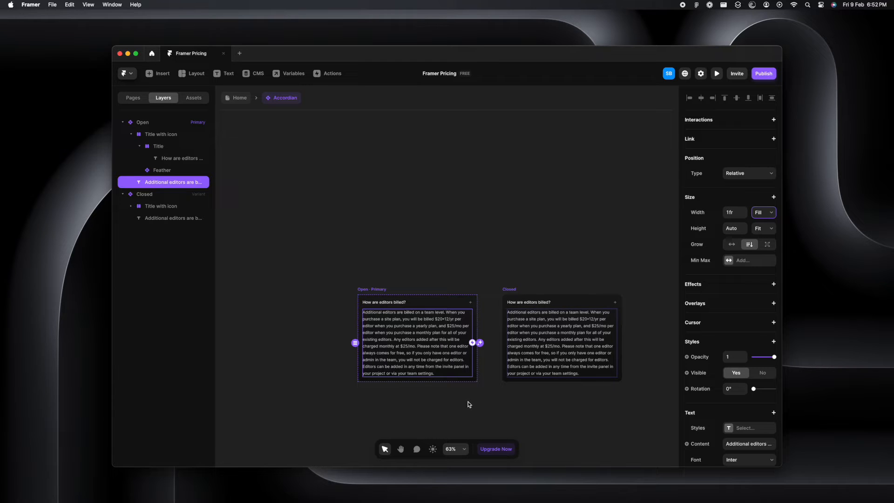
Wrap the Open variant's answer text in a frame and rename that frame Panel
right_click(415, 332)
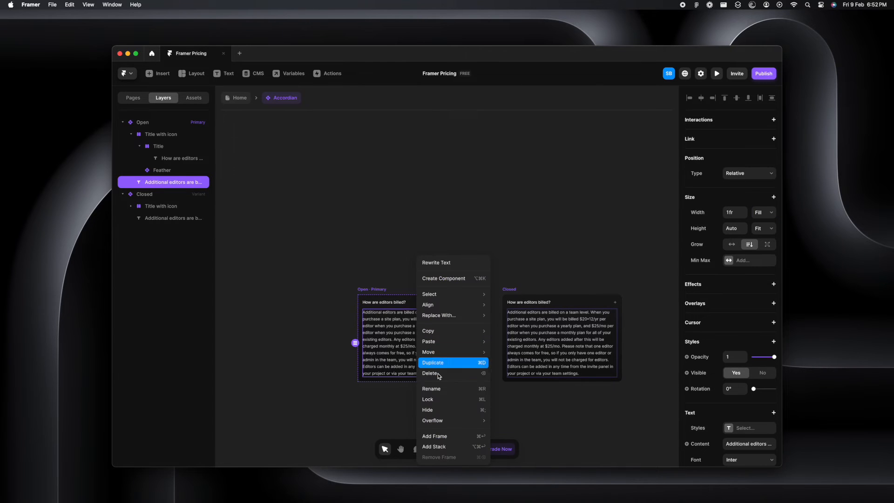
click(442, 440)
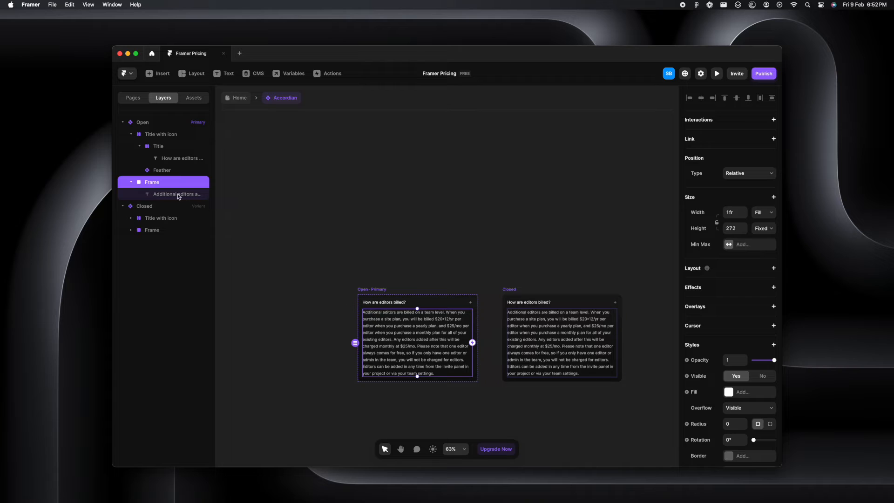
double_click(153, 182)
text(P)
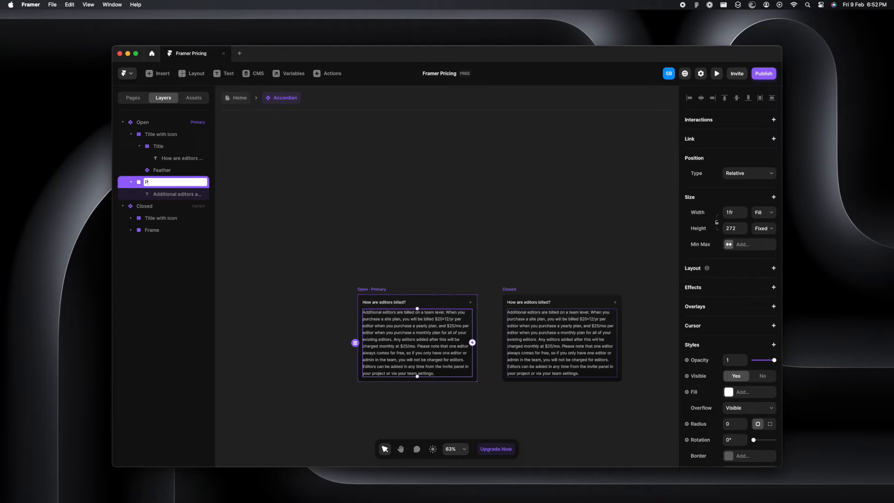
key(Return)
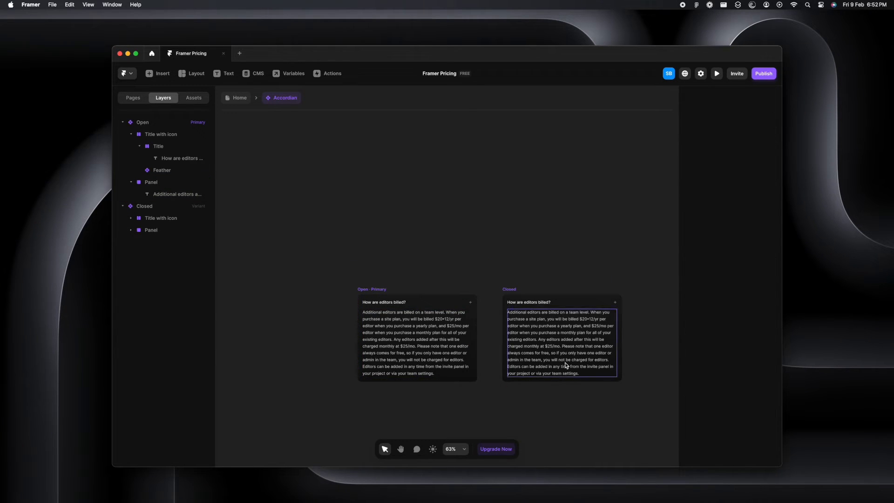
Make the Panel frame in the Closed variant invisible
click(495, 264)
click(171, 231)
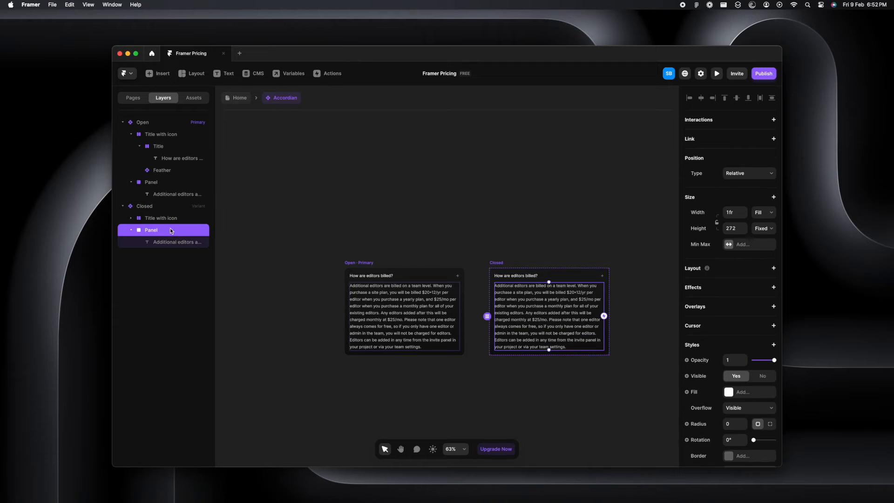
click(760, 377)
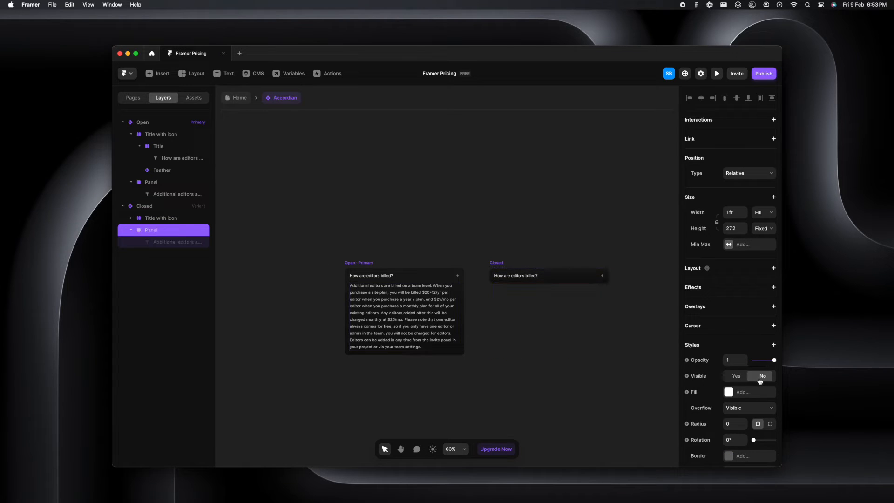
click(578, 353)
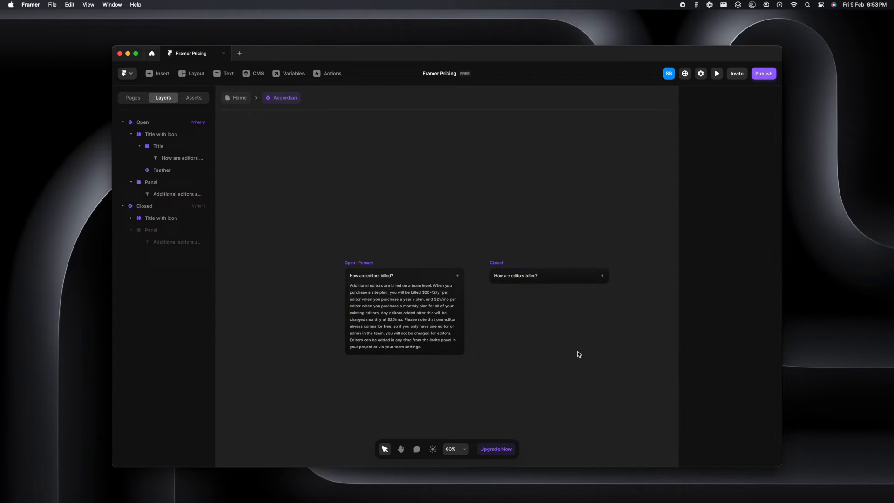
Connect the Open variant to the Closed variant with a Tap interaction
click(371, 261)
drag(465, 313, 516, 281)
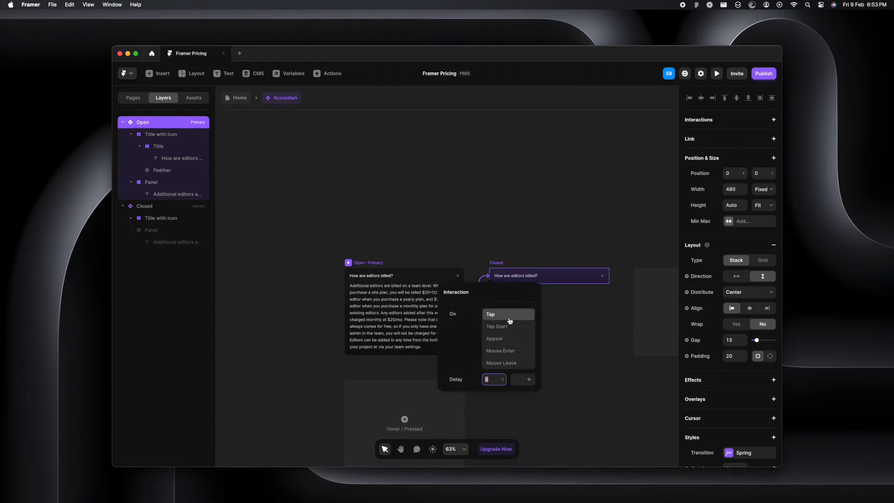
click(577, 348)
Connect the Closed variant back to the Open variant with a Tap interaction
click(502, 265)
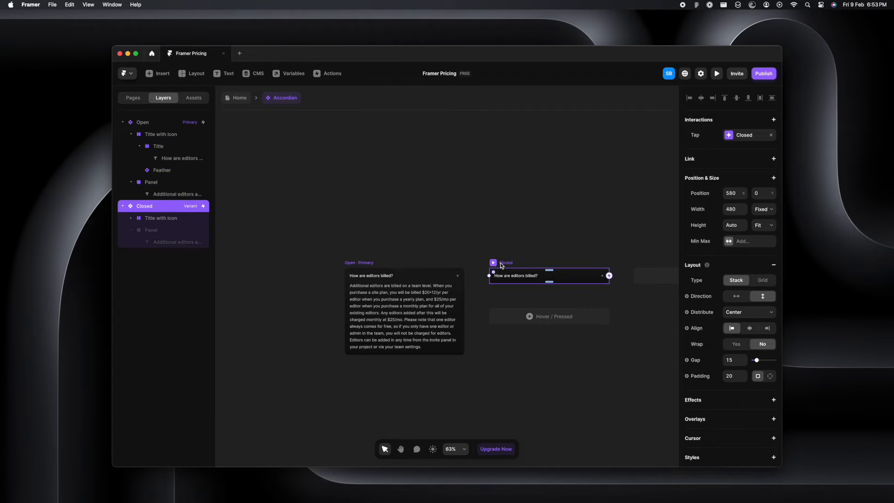
drag(609, 276, 450, 301)
click(543, 390)
Preview the Open variant and test collapsing and expanding the accordion
click(364, 262)
key(super+p)
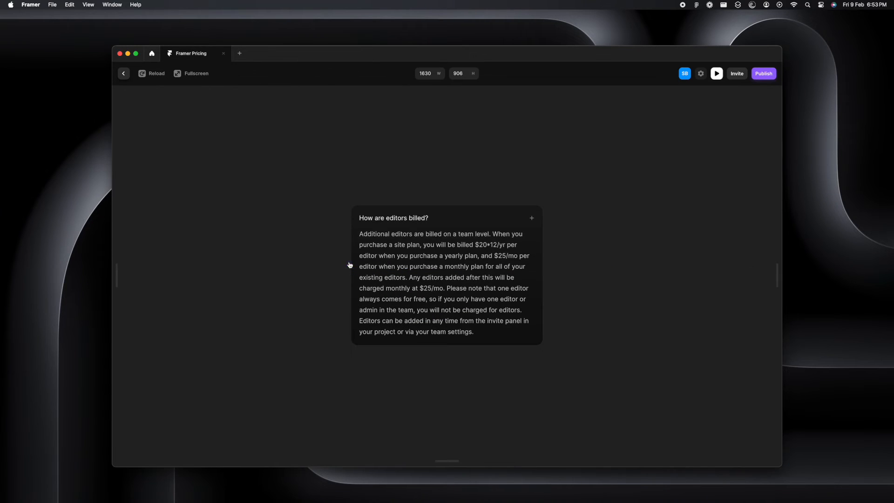
click(479, 260)
click(471, 265)
click(465, 276)
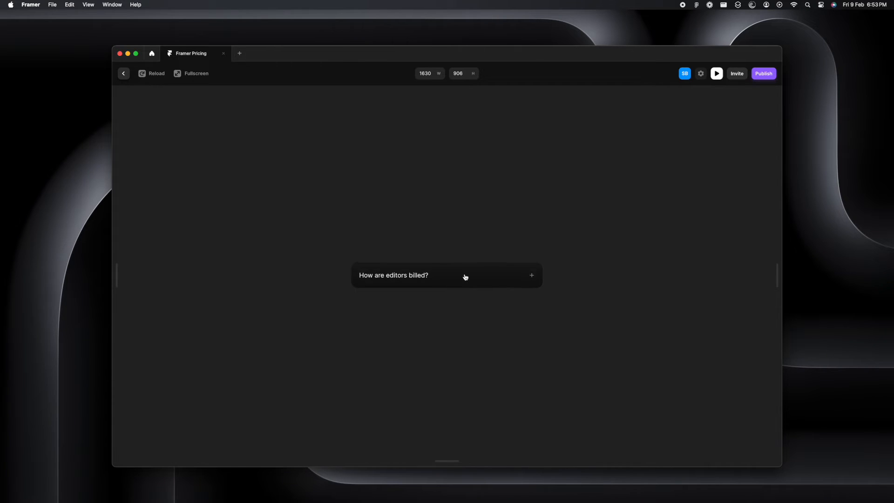
click(465, 277)
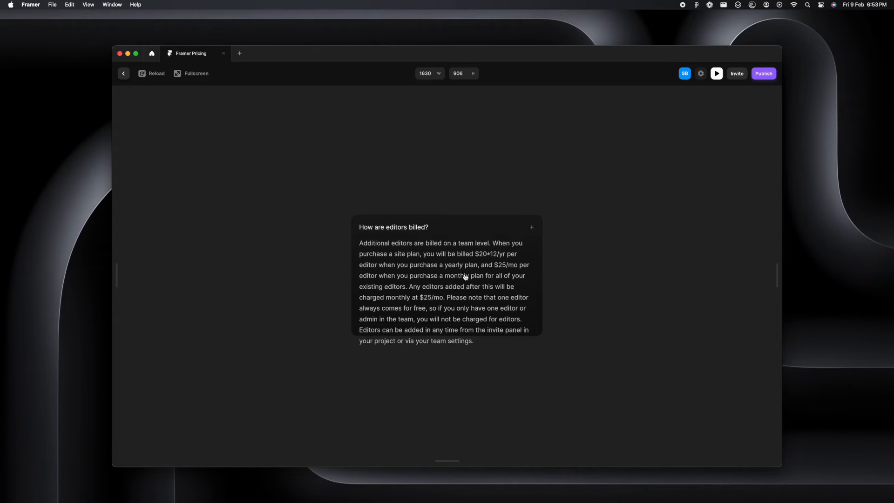
key(Escape)
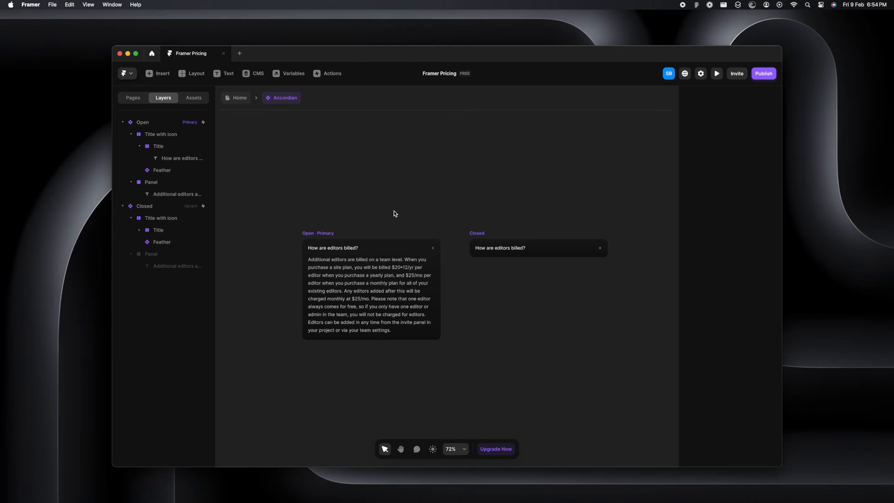
Return to the Home page and set the Accordian instance in the FAQ section to the Closed variant
click(239, 99)
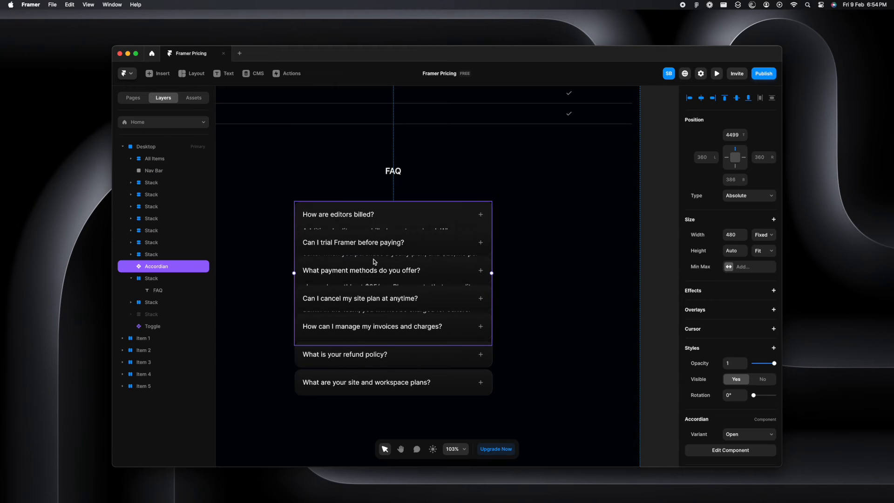
scroll(736, 372, down, 3)
click(749, 373)
click(743, 383)
click(610, 322)
Move the remaining FAQ question stacks below the accordion off the Desktop frame to the canvas beside it
scroll(609, 321, down, 3)
scroll(596, 319, down, 2)
drag(376, 218, 545, 364)
scroll(517, 242, down, 5)
drag(491, 252, 655, 253)
click(598, 298)
scroll(506, 238, up, 1)
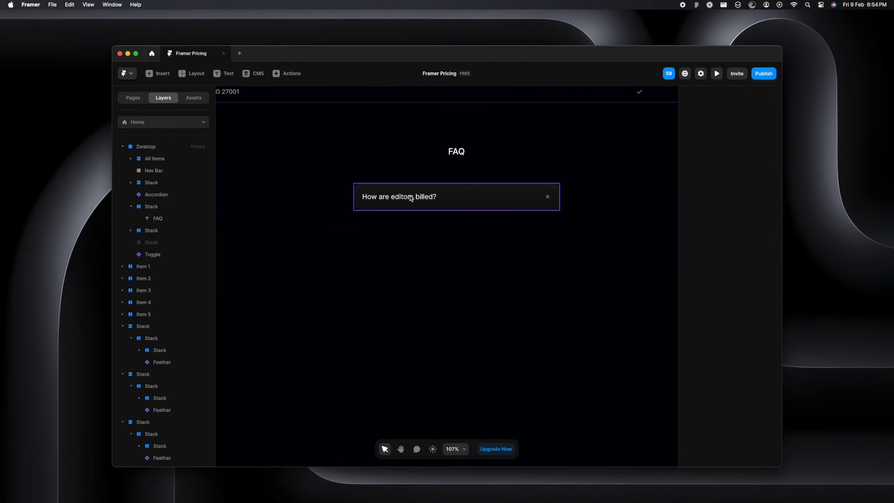
Open the Accordian component for editing and remove the Open variant's linear fill and its shadow
click(451, 197)
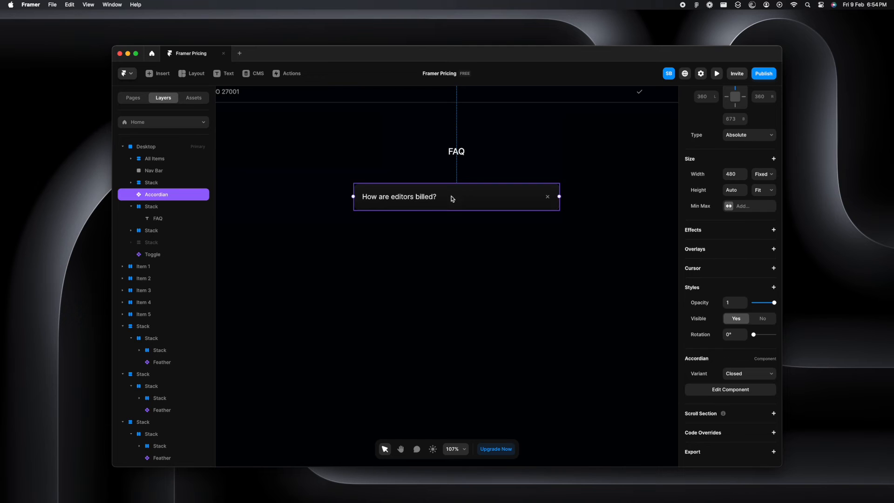
scroll(495, 217, down, 1)
double_click(494, 216)
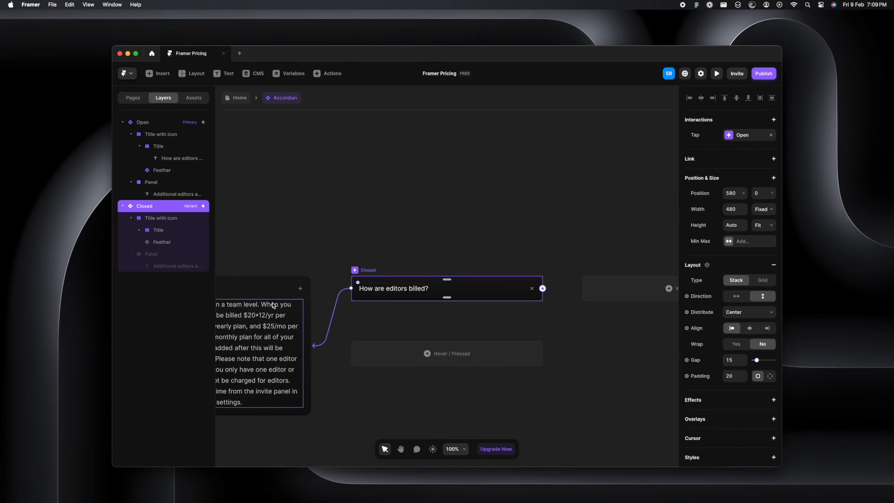
click(251, 258)
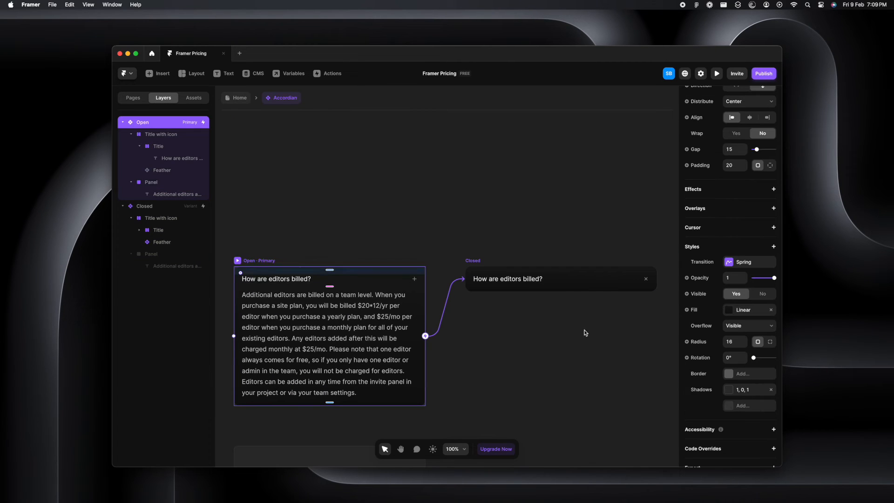
click(774, 310)
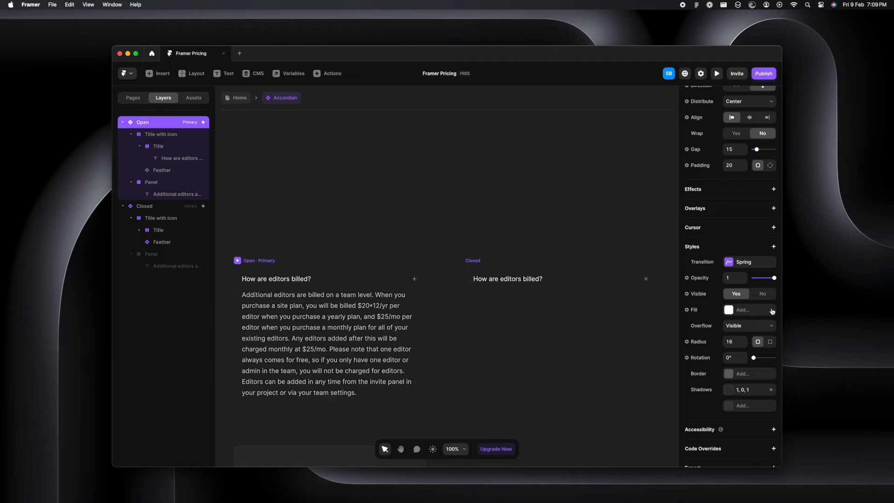
click(770, 390)
Preview the Open variant without its background and test toggling the accordion several times
scroll(293, 259, left, 2)
click(263, 255)
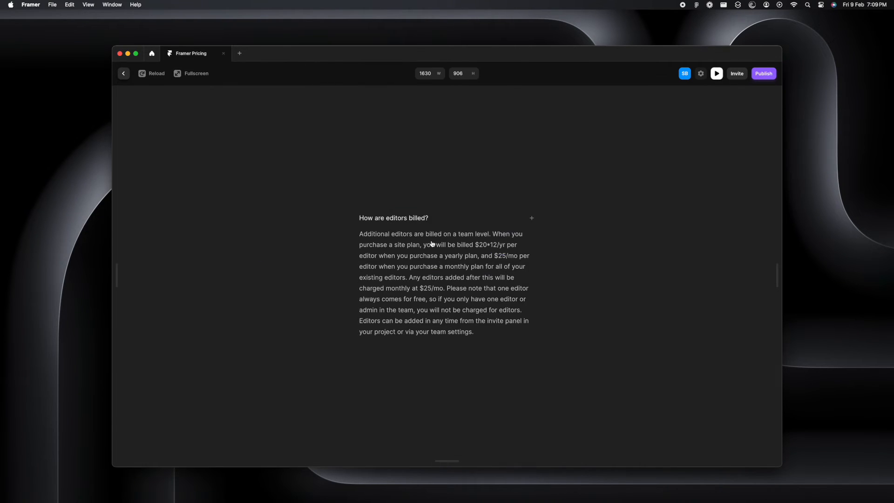
click(521, 219)
click(516, 267)
click(500, 221)
click(499, 273)
click(479, 223)
click(124, 73)
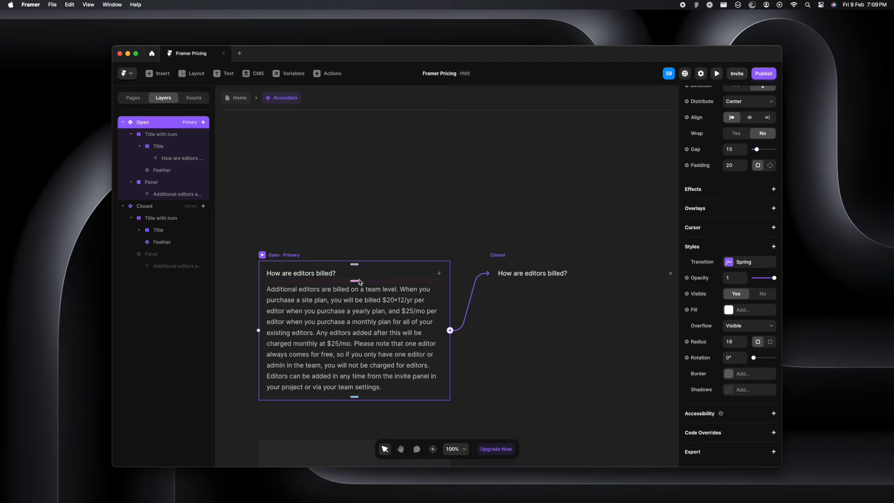
Return to the Home page and go to its FAQ section
click(650, 356)
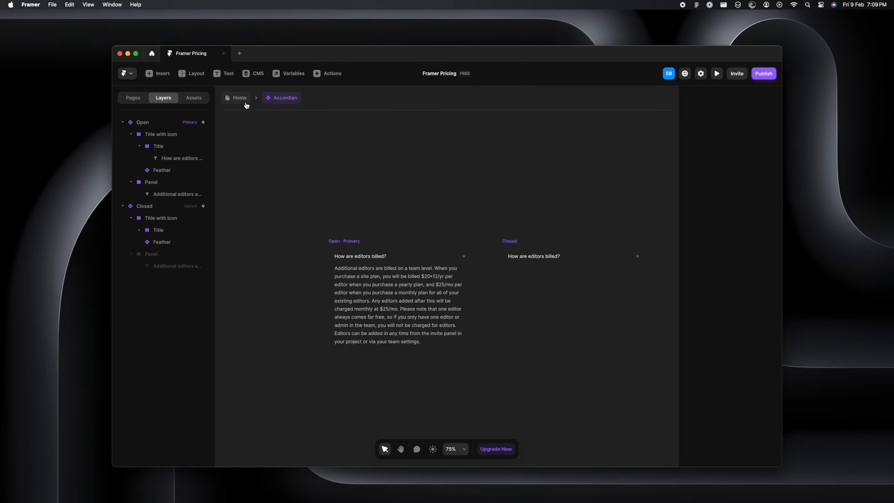
click(241, 98)
click(424, 275)
scroll(407, 300, down, 5)
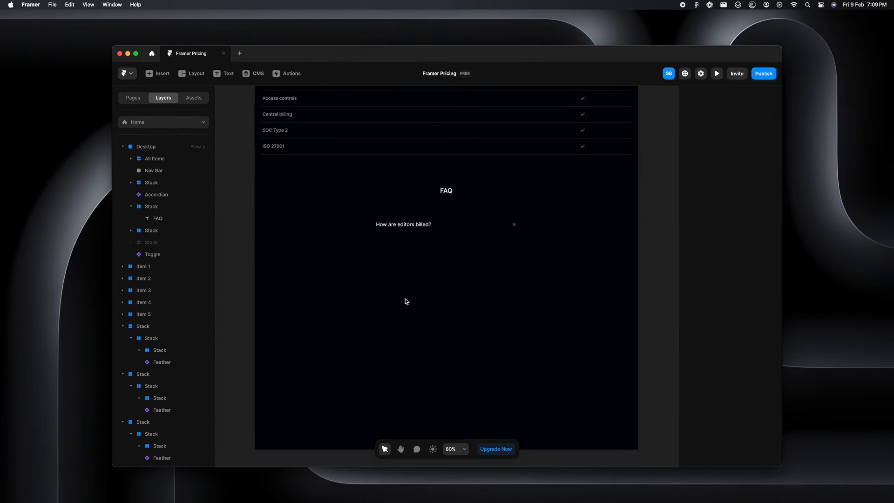
Draw a frame about 600 by 128 below the accordion on the Desktop frame and fill it with dark red #B00909
key(f)
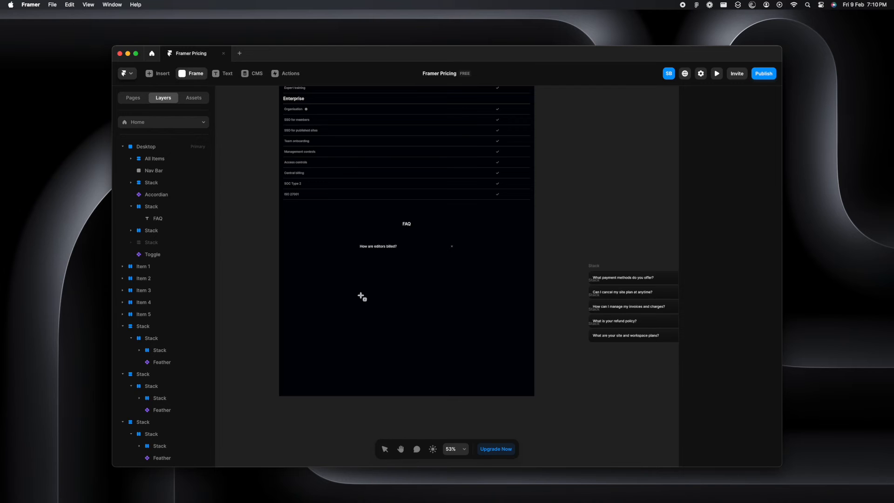
mouse_move(348, 288)
mouse_down()
mouse_move(483, 340)
mouse_move(448, 316)
mouse_up()
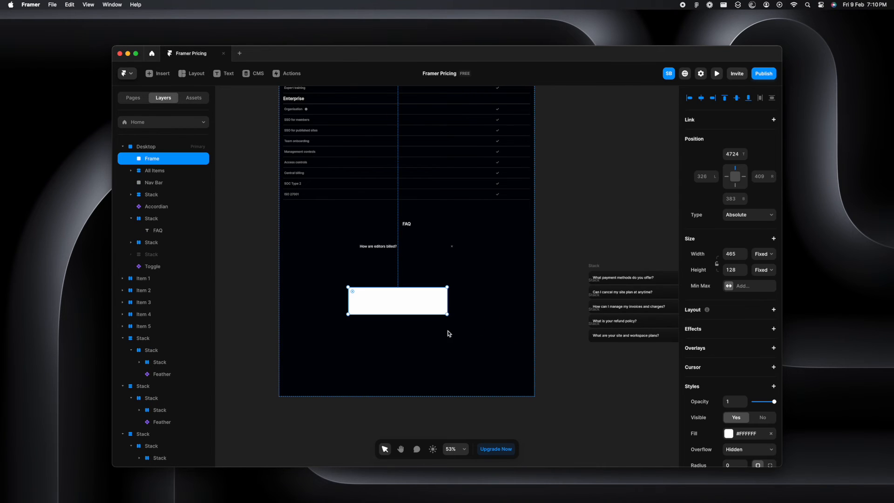
drag(392, 306, 391, 292)
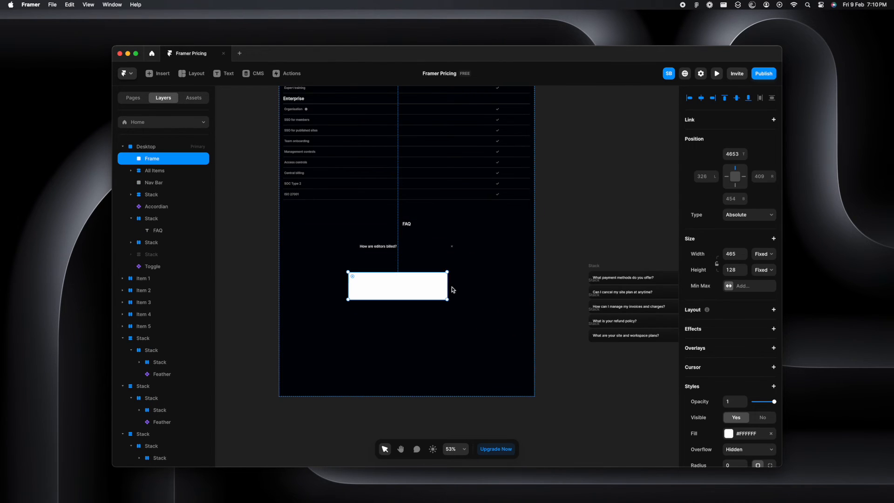
drag(447, 287, 476, 288)
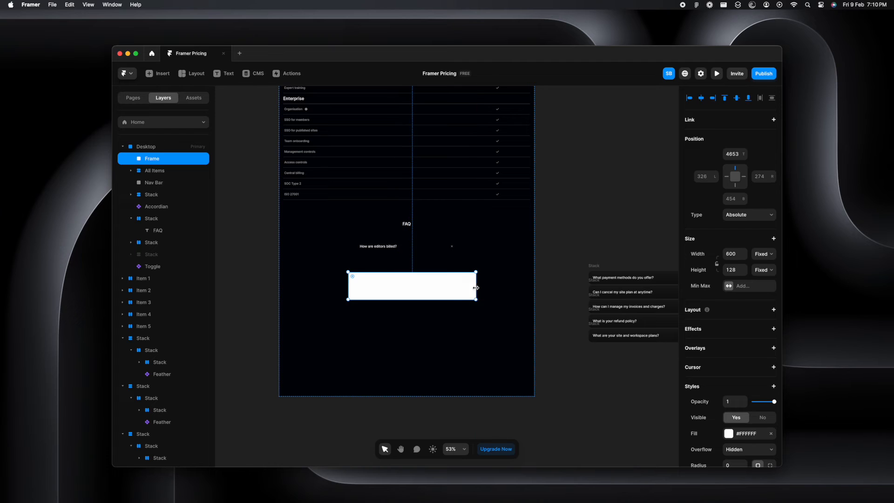
click(729, 433)
drag(632, 330, 662, 325)
click(552, 334)
Move the Accordian instance into the red frame, roughly centred inside it
scroll(461, 339, up, 2)
scroll(418, 319, up, 4)
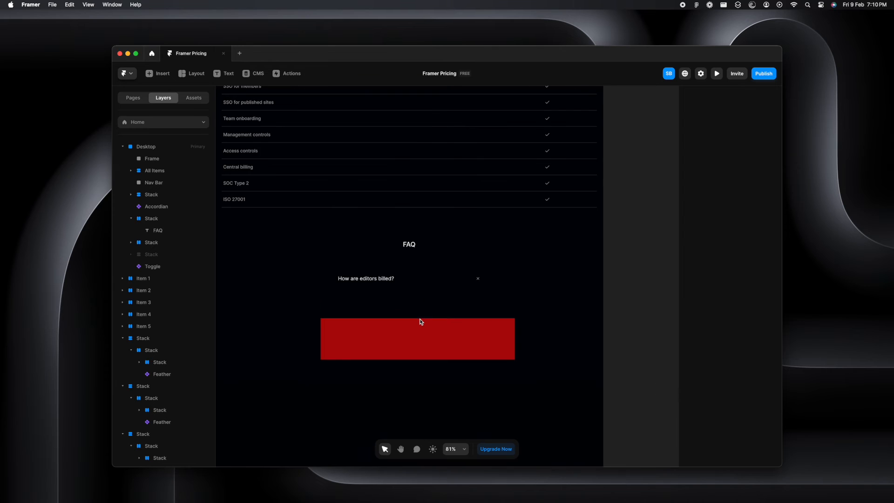
click(384, 275)
drag(416, 284, 438, 345)
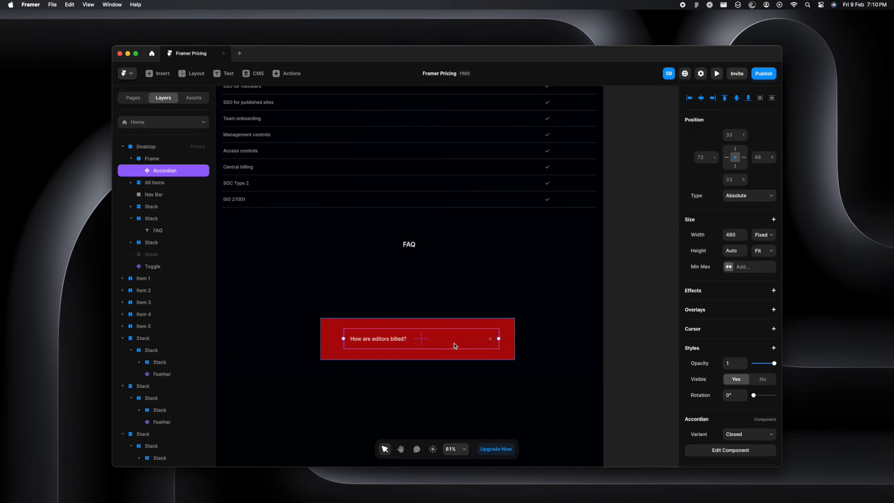
click(511, 346)
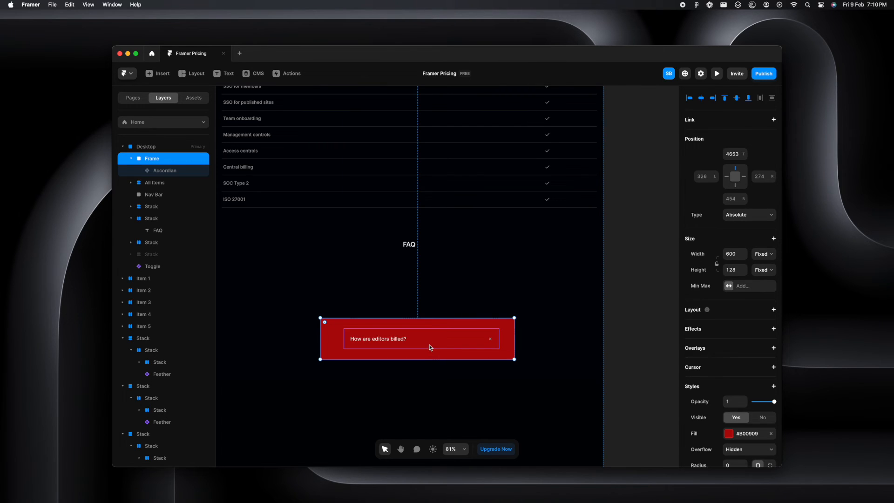
drag(430, 347, 424, 347)
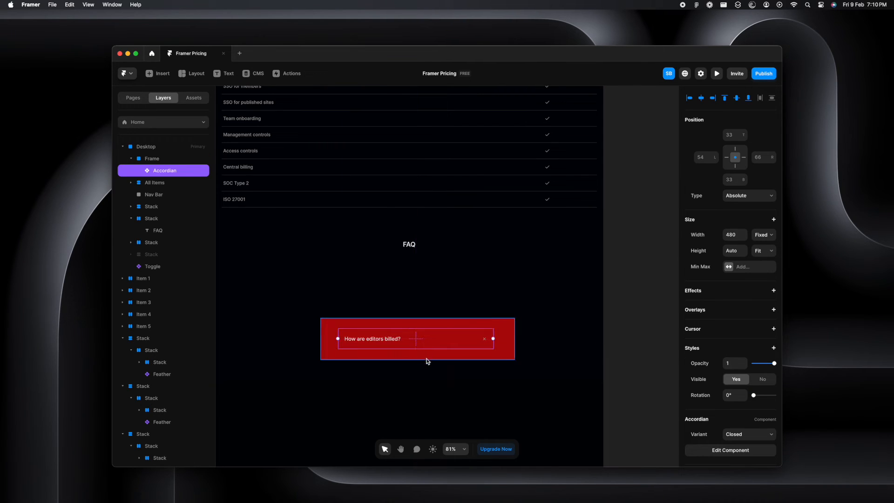
Rename the red frame to Row and set its width and height to Fit Content
double_click(157, 159)
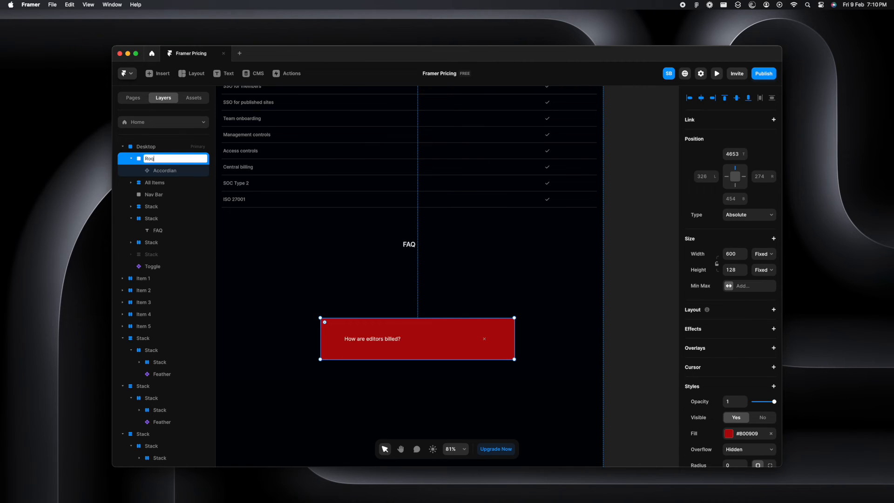
click(282, 259)
click(461, 354)
click(764, 254)
click(771, 285)
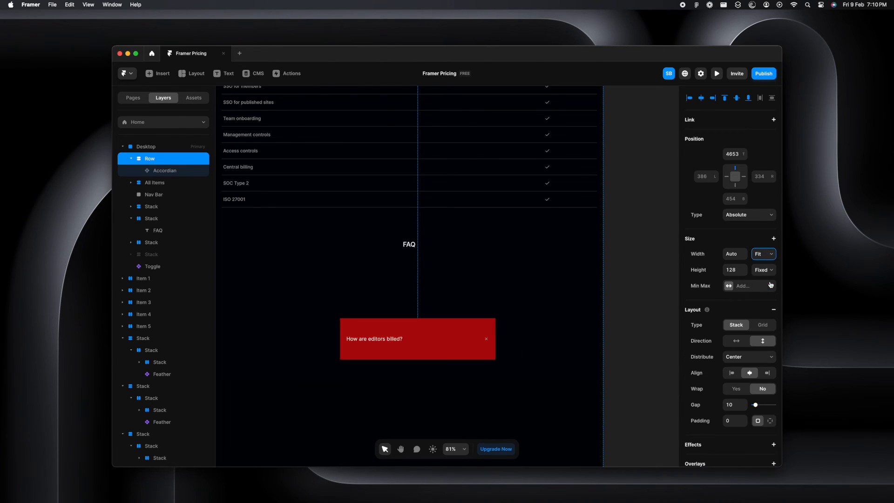
click(764, 271)
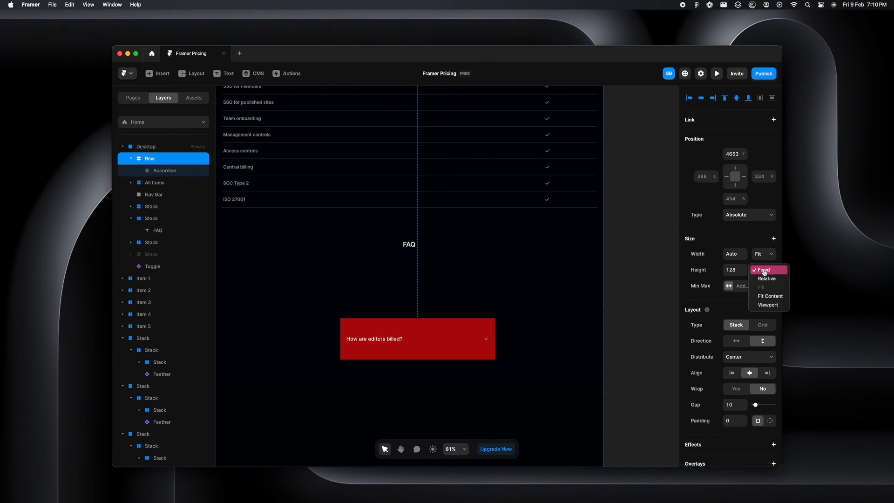
click(771, 296)
click(567, 358)
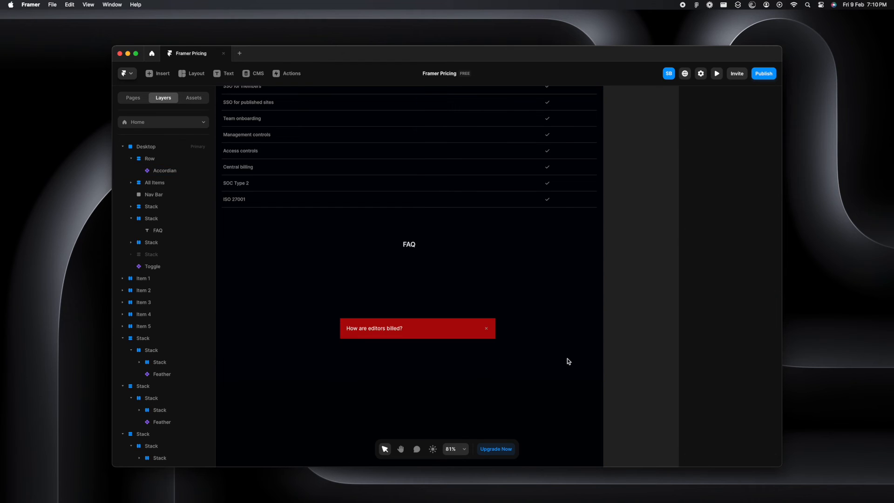
Create a component named Row from the Row stack that holds the accordion
click(450, 336)
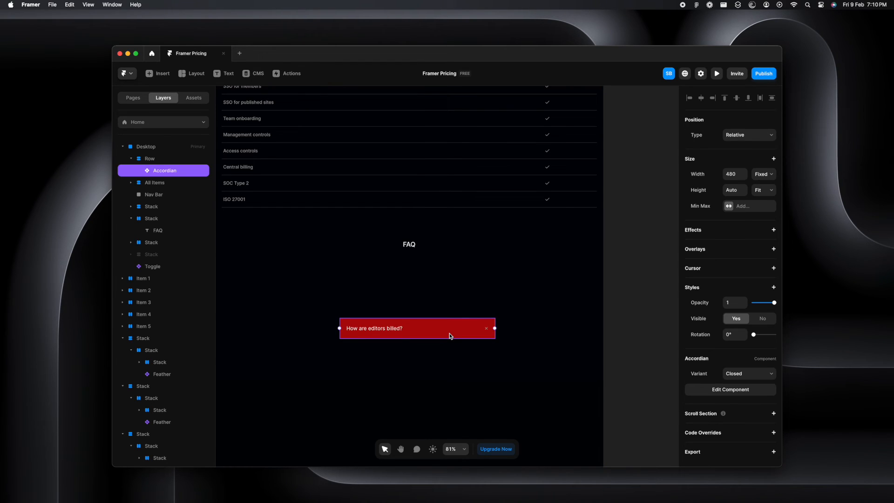
click(161, 159)
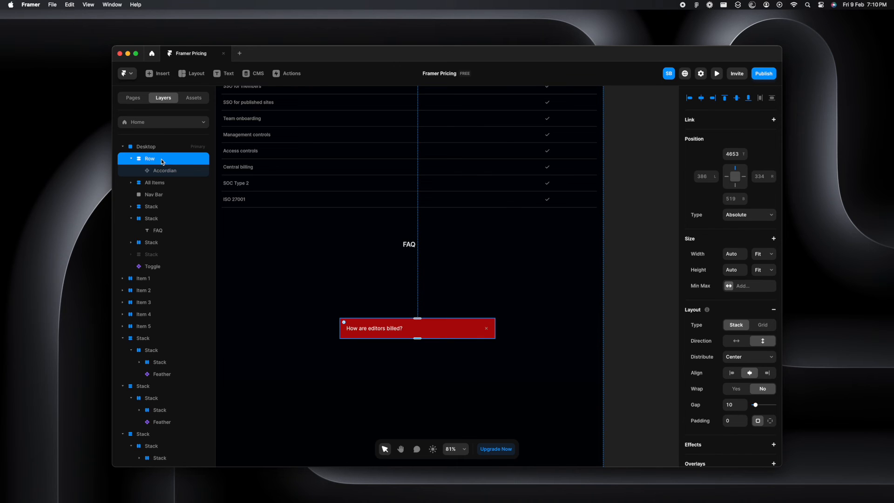
right_click(161, 158)
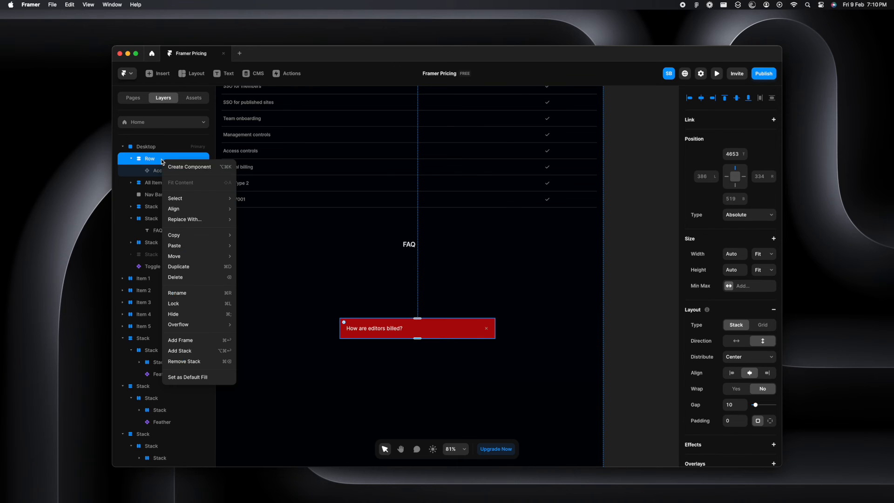
click(191, 168)
click(471, 293)
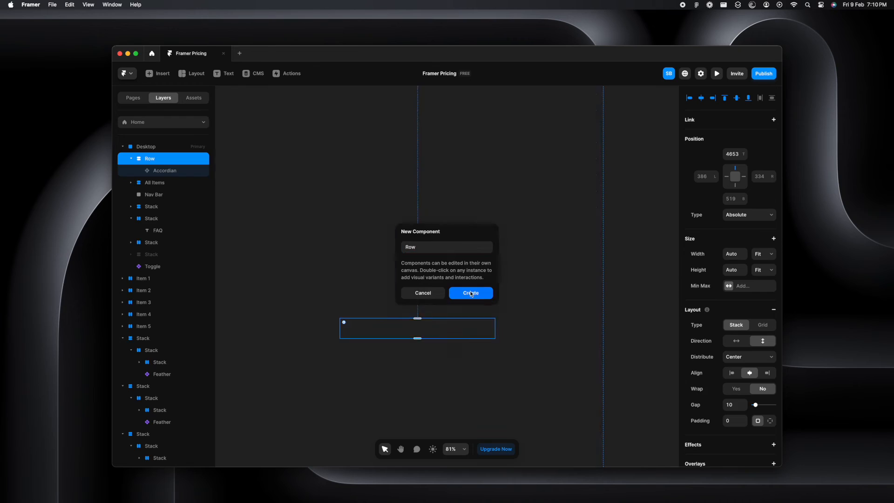
Add a second variant to the Row component and set its nested Accordian instance to Open
click(573, 285)
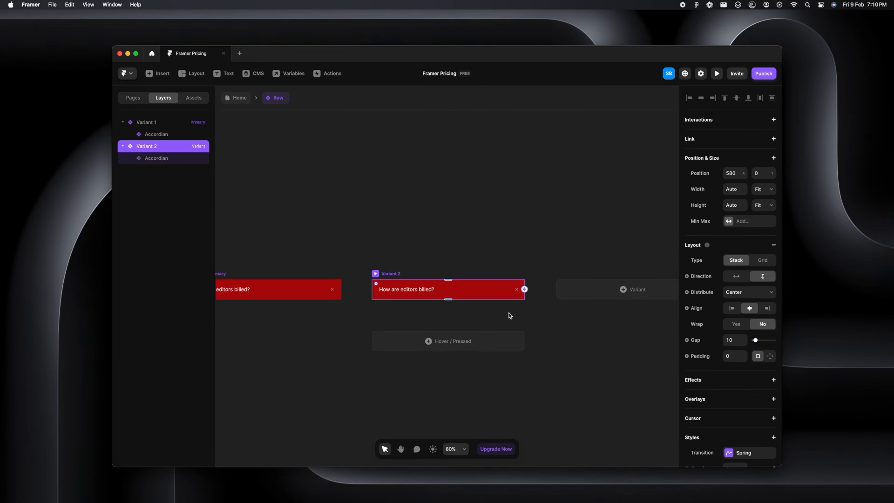
click(517, 303)
click(746, 393)
click(745, 385)
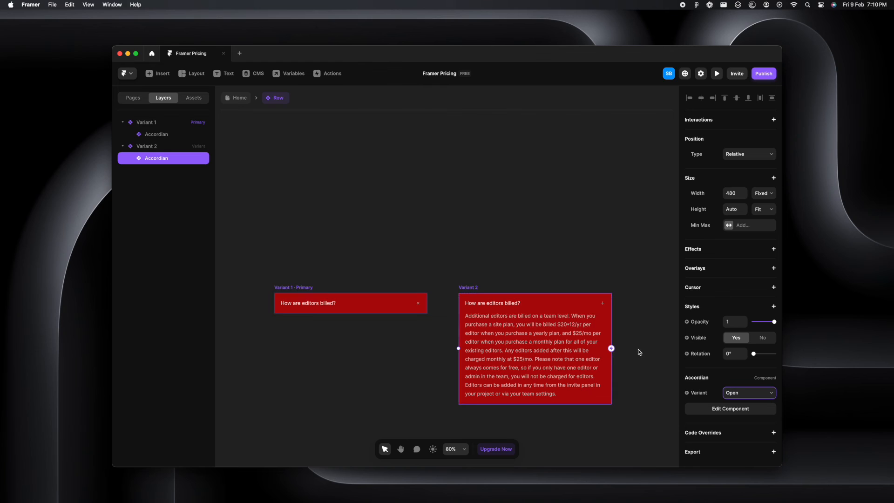
Link Variant 1 to Variant 2 and Variant 2 back to Variant 1 with Tap interactions
click(295, 288)
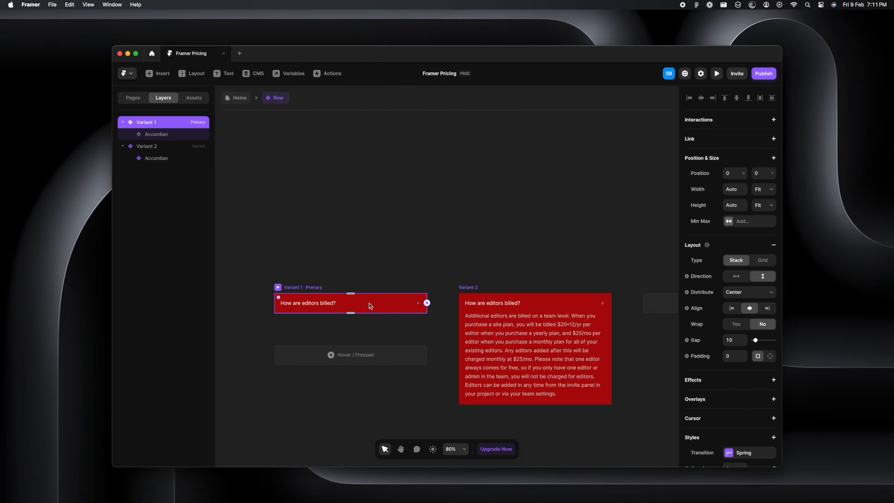
drag(428, 303, 484, 340)
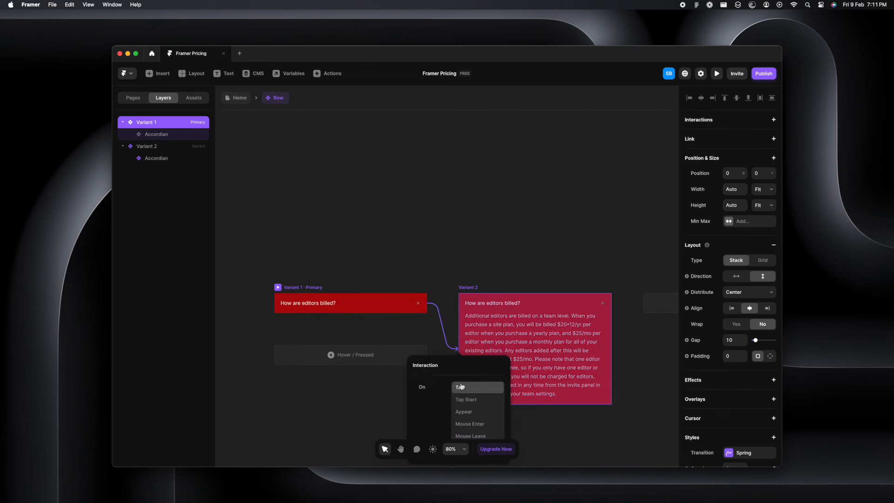
click(478, 238)
drag(624, 303, 368, 261)
click(363, 278)
Preview the Row component from Variant 1 and toggle it repeatedly to check the expand and collapse animation
click(292, 238)
click(285, 237)
click(431, 284)
click(430, 283)
click(431, 283)
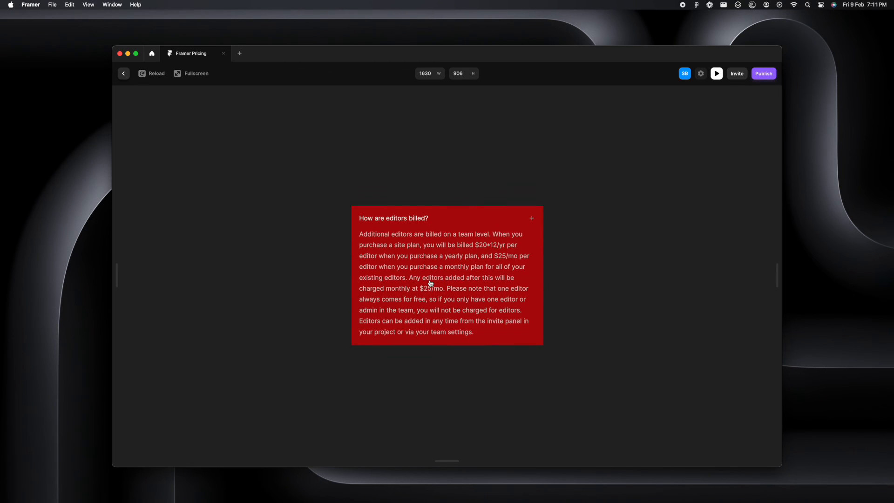
click(431, 284)
click(431, 284)
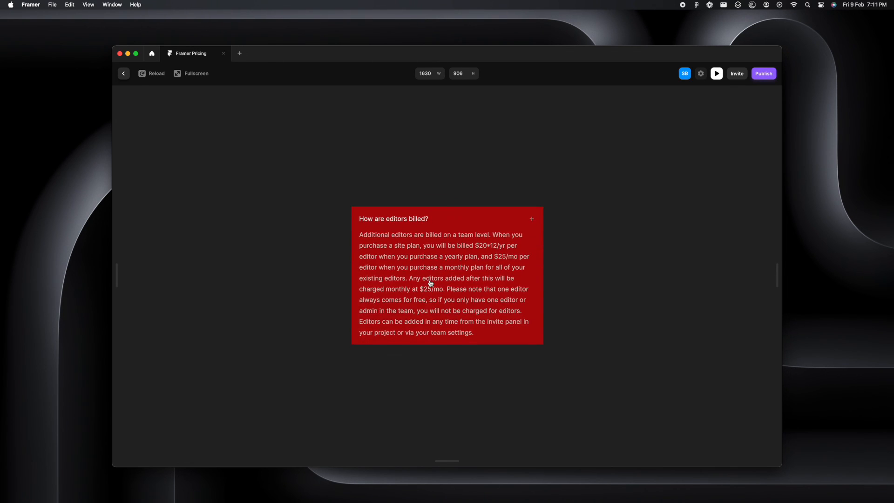
click(430, 284)
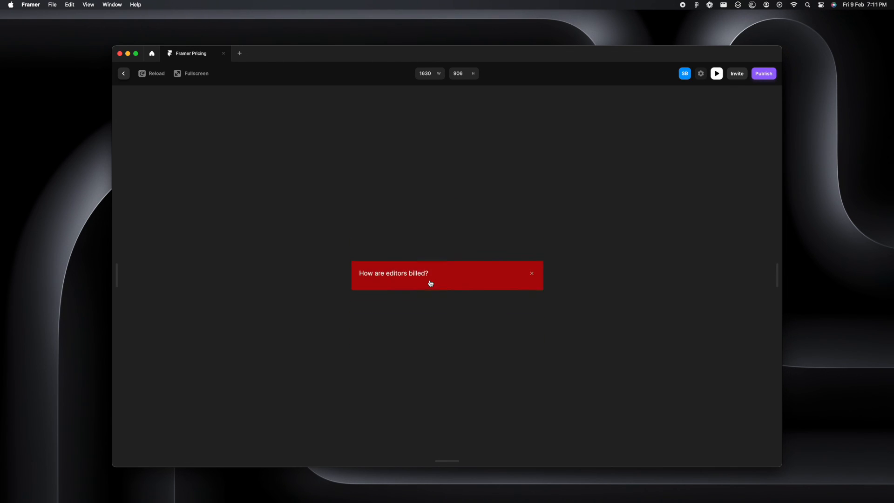
click(124, 74)
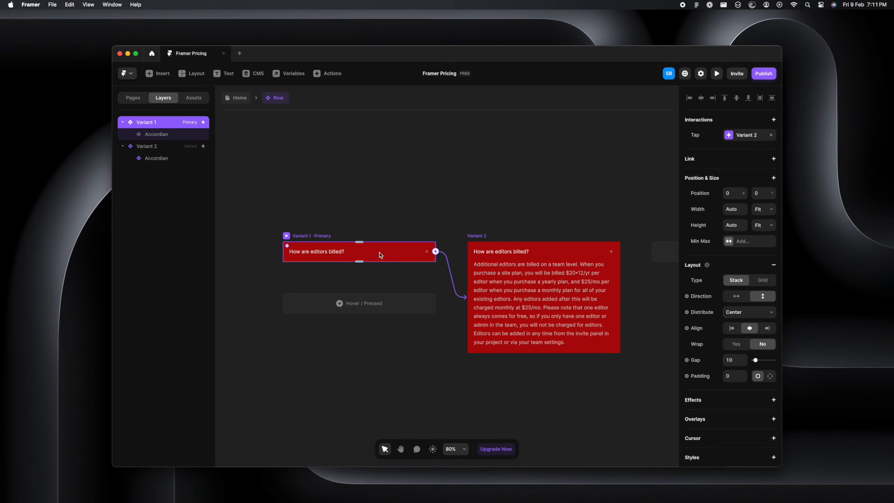
Return to the Home page and select the "What payment methods do you offer?" stack beside the Desktop frame as style source
click(241, 99)
scroll(404, 244, down, 5)
scroll(582, 303, up, 5)
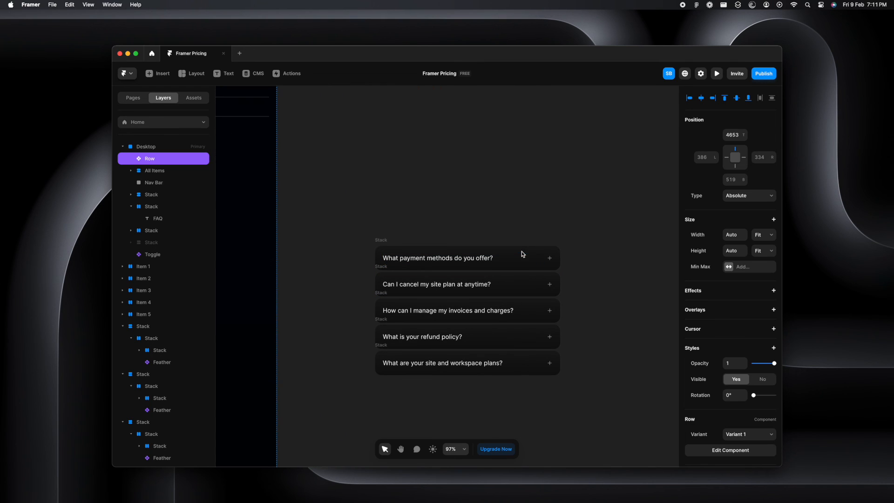
key(Escape)
click(375, 245)
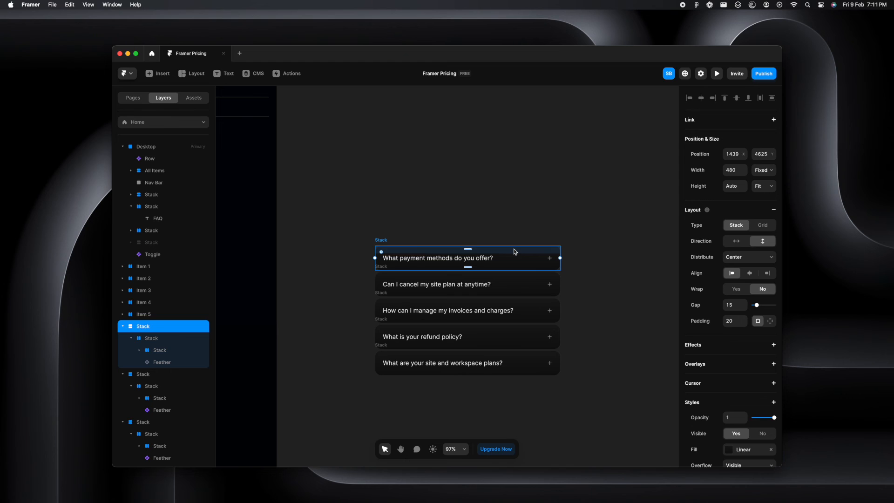
Give the Row component the question stack's linear fill, radius of 16 and 1, 0, 1 shadow, and open it for editing
scroll(447, 238, left, 5)
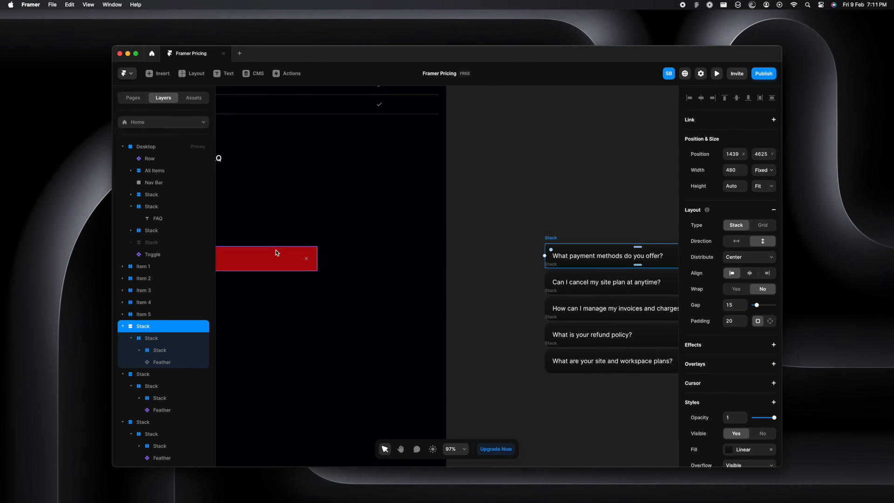
scroll(276, 252, left, 4)
click(392, 252)
key(alt)
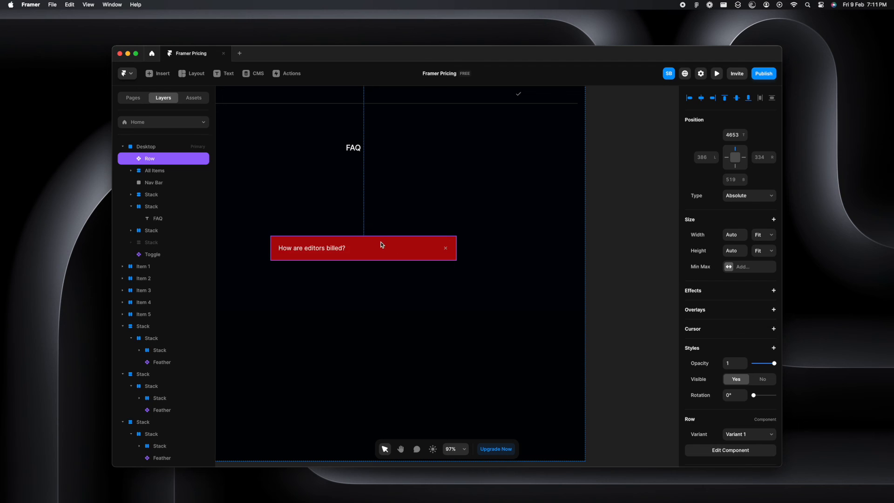
double_click(381, 244)
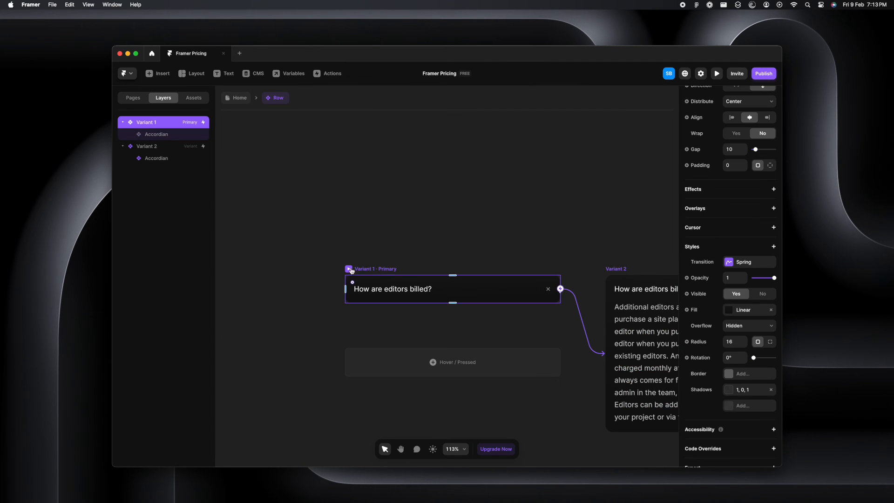
Preview the restyled Row component and toggle the "How are editors billed?" question open and closed several times
key(super+p)
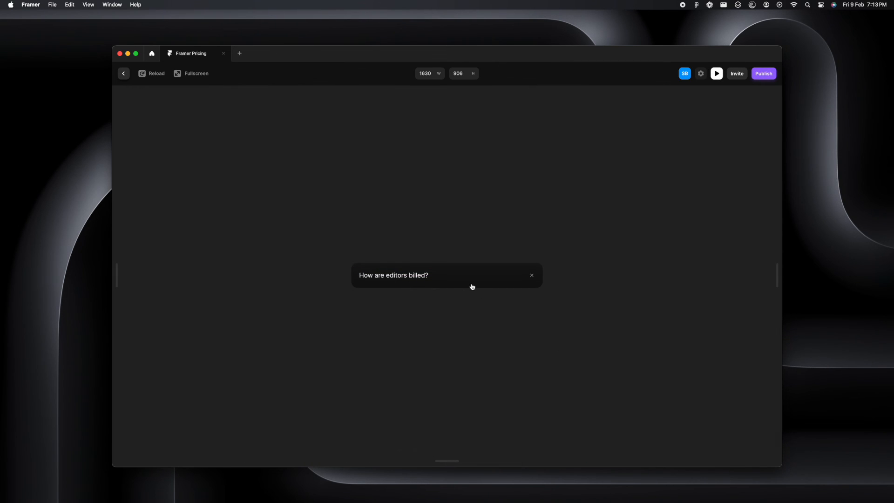
click(472, 287)
click(472, 282)
click(472, 281)
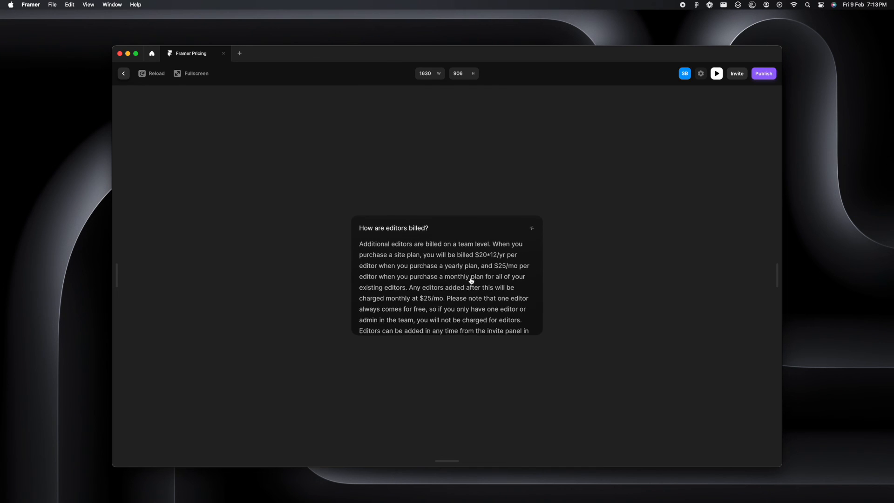
click(472, 281)
click(471, 281)
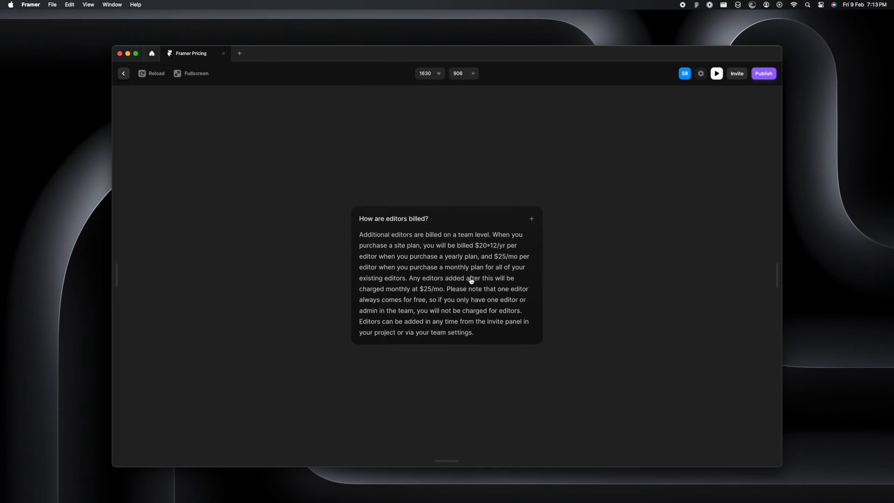
click(472, 281)
click(471, 281)
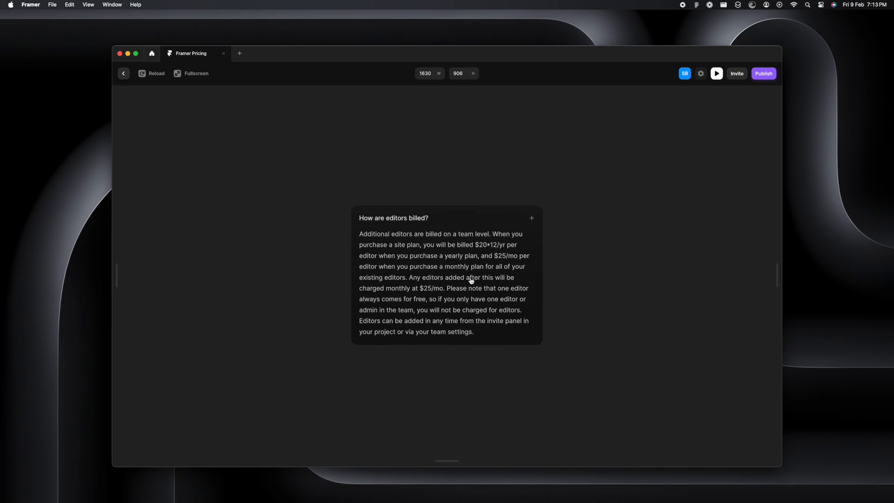